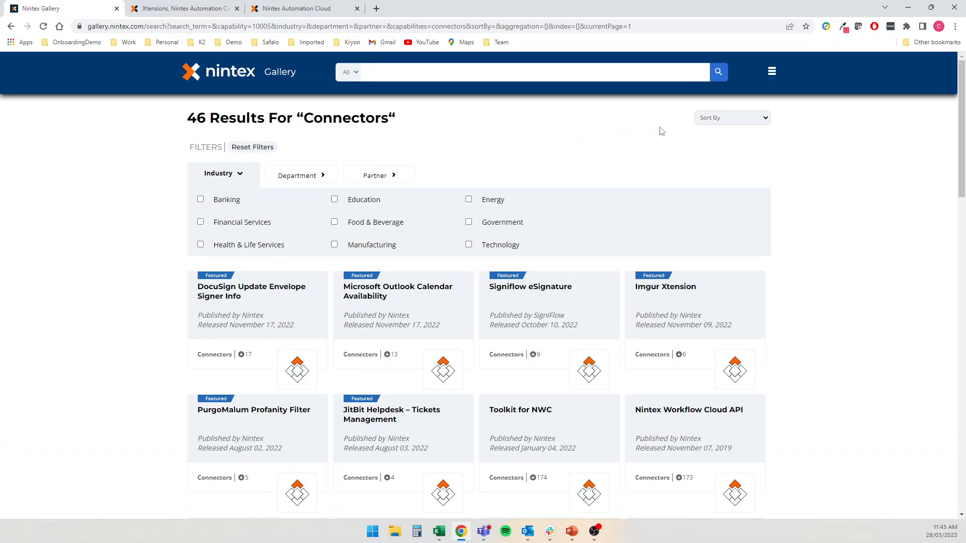
Sort the Gallery by Newest and download the Nintex Automation Cloud meets AI connector package
{"action": "left_click", "coordinate": [704, 119]}
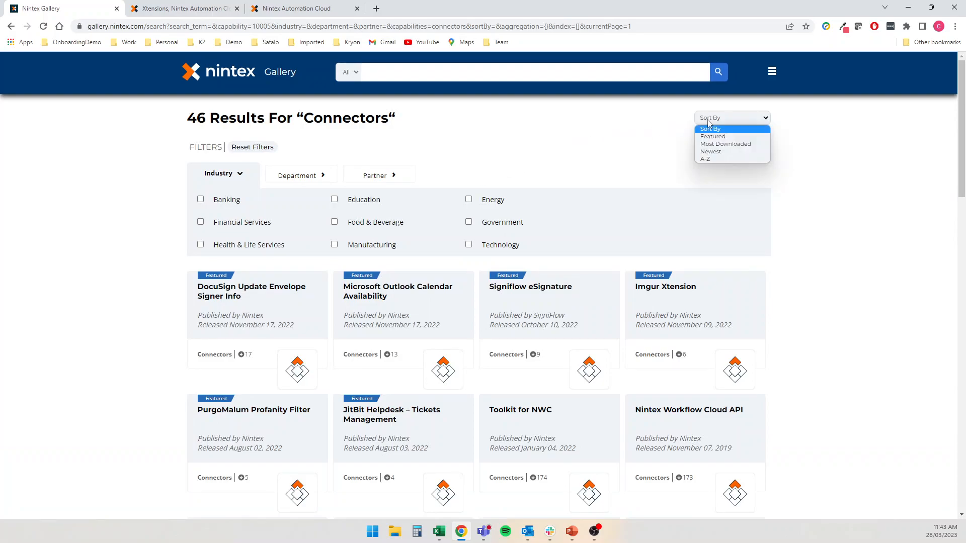
{"action": "left_click", "coordinate": [720, 152]}
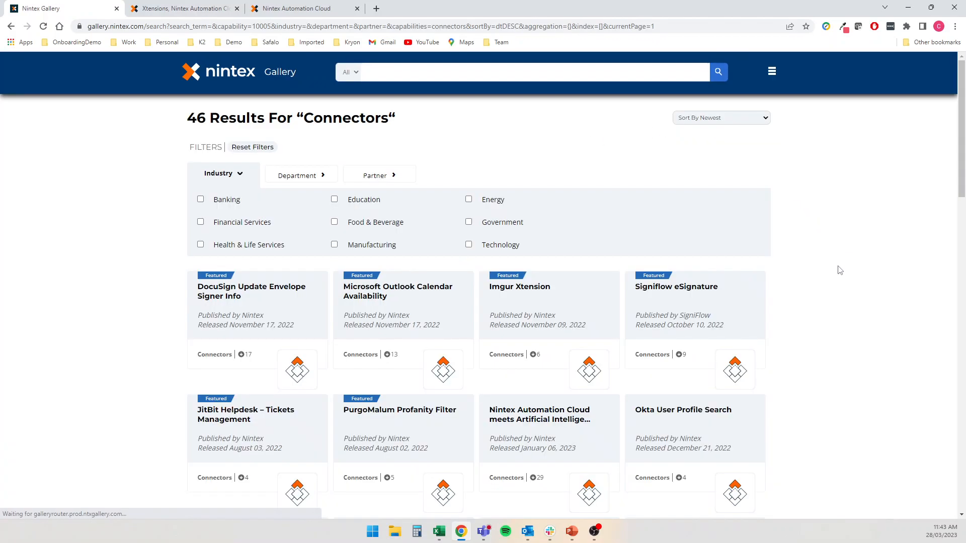
{"action": "scroll", "coordinate": [876, 290], "scroll_direction": "down", "scroll_amount": 3}
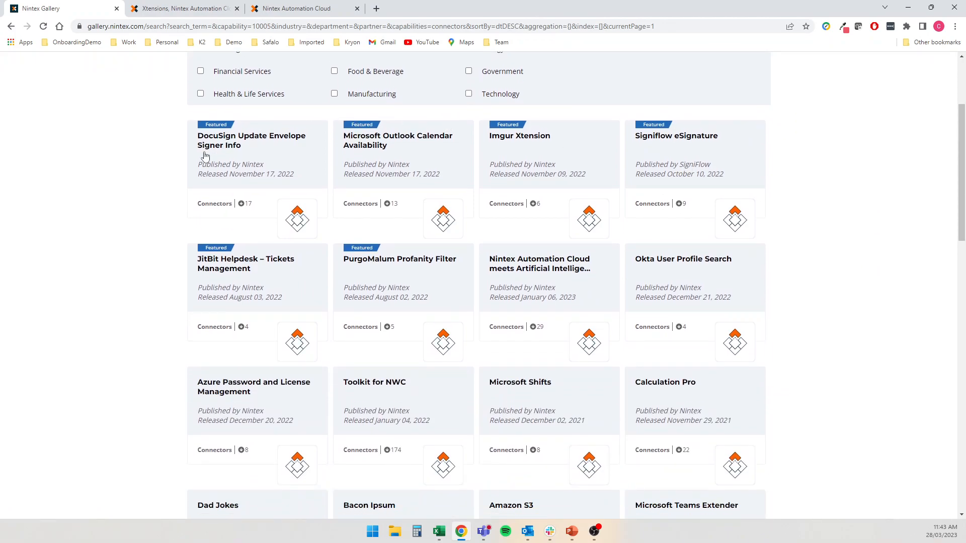
{"action": "left_click", "coordinate": [512, 268]}
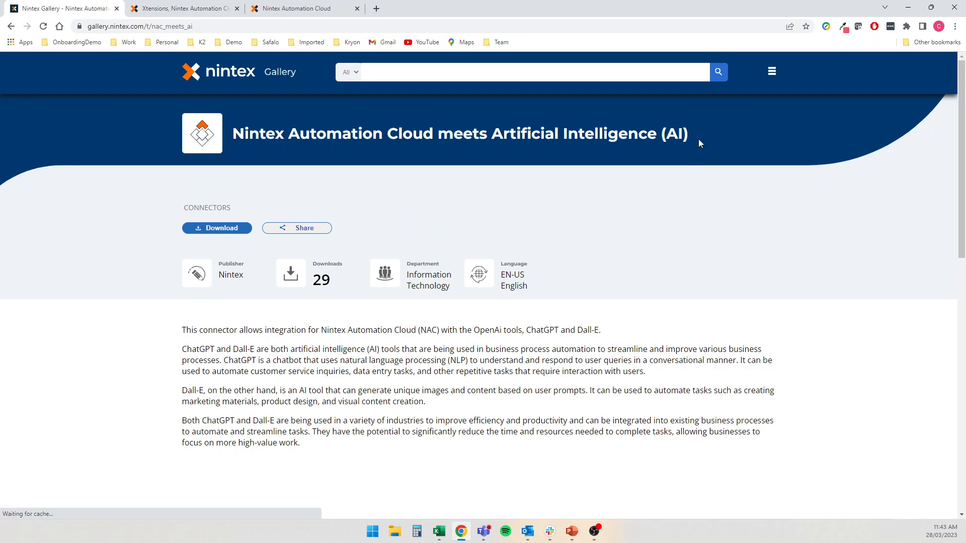
{"action": "left_click", "coordinate": [227, 230]}
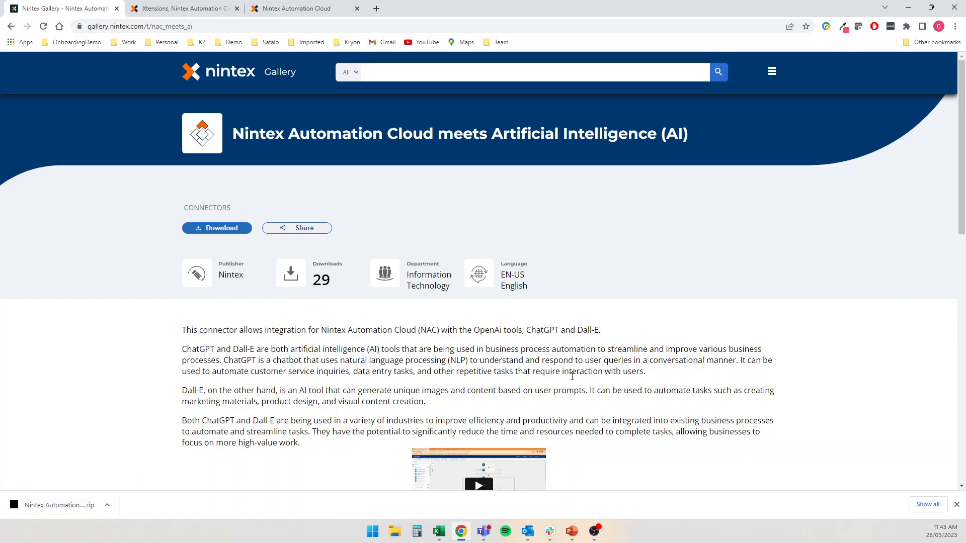
Open the OpenAI API keys page from the link in the package's setup notes
{"action": "scroll", "coordinate": [129, 362], "scroll_direction": "down", "scroll_amount": 8}
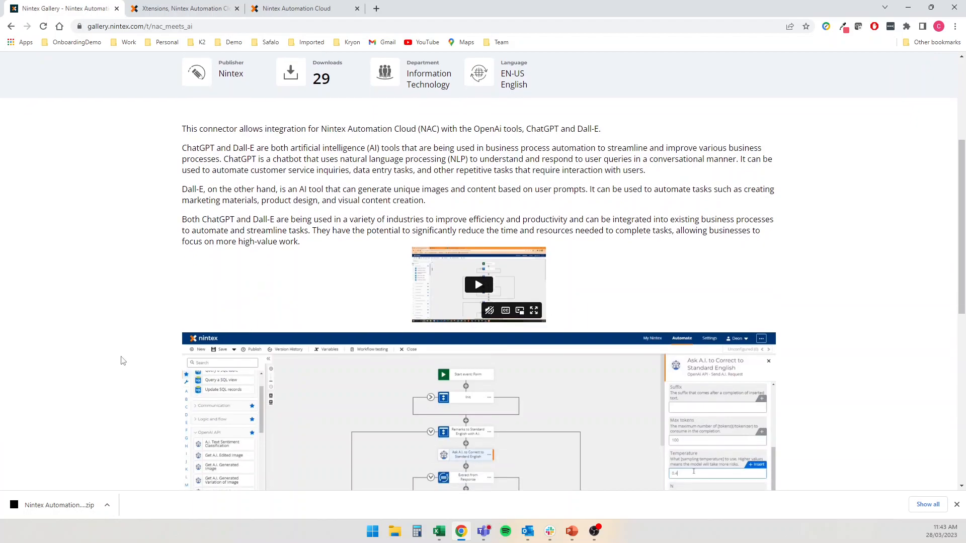
{"action": "scroll", "coordinate": [117, 359], "scroll_direction": "down", "scroll_amount": 2}
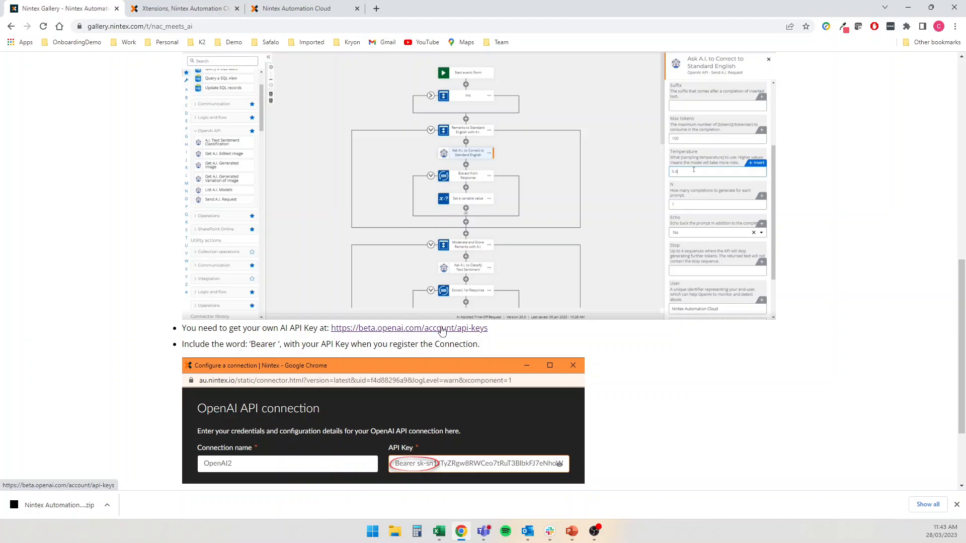
{"action": "scroll", "coordinate": [337, 339], "scroll_direction": "down", "scroll_amount": 2}
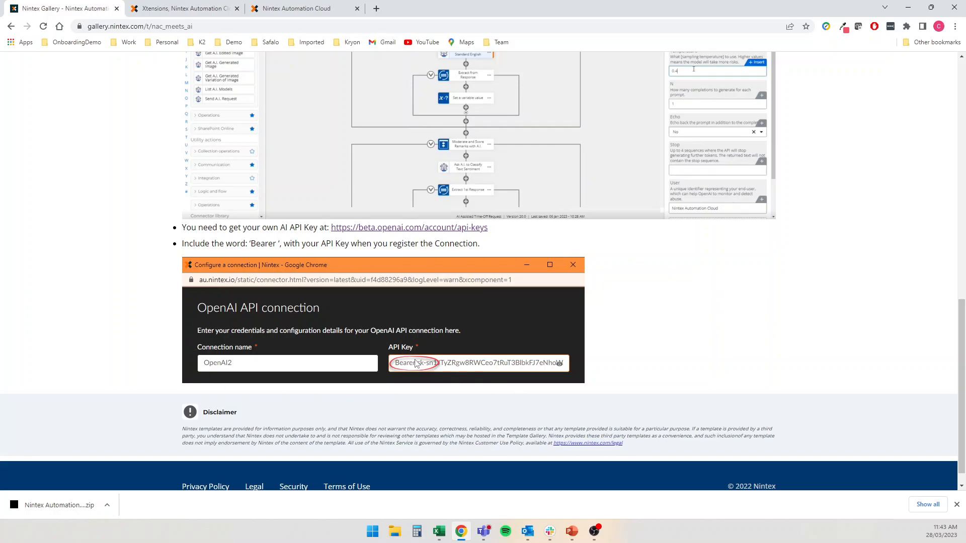
{"action": "left_click_drag", "start_coordinate": [280, 245], "coordinate": [270, 243]}
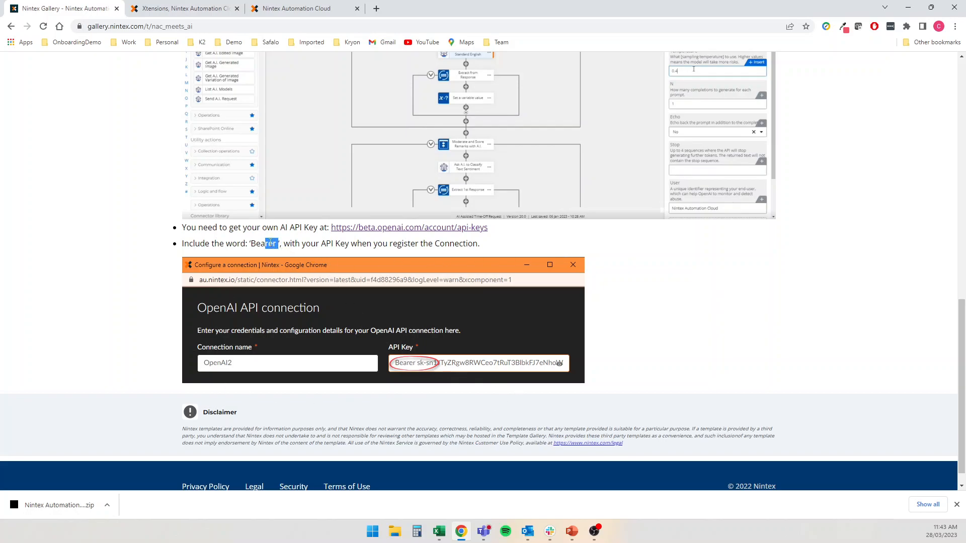
{"action": "left_click", "coordinate": [397, 230]}
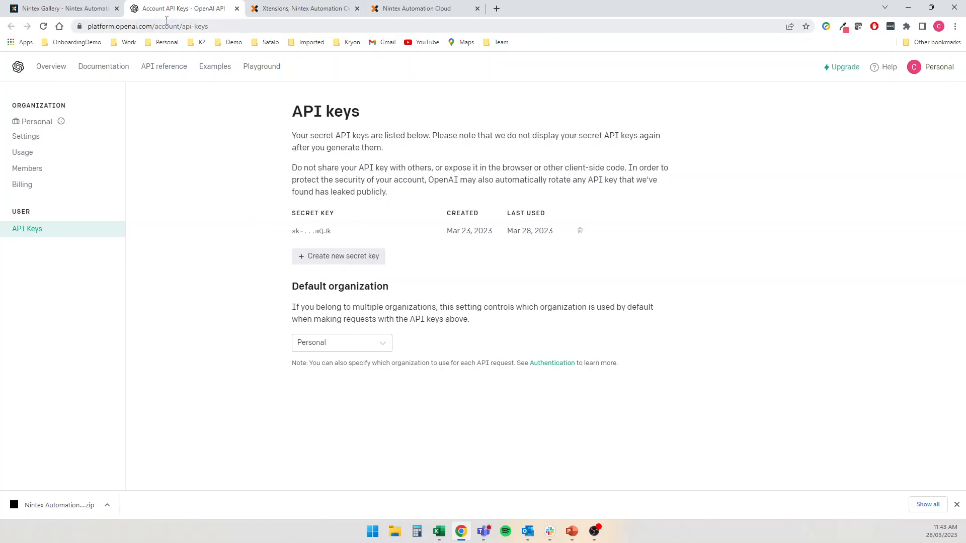
Return to the Gallery tab and show the Xtensions private connector list with OpenAI API
{"action": "left_click", "coordinate": [85, 12]}
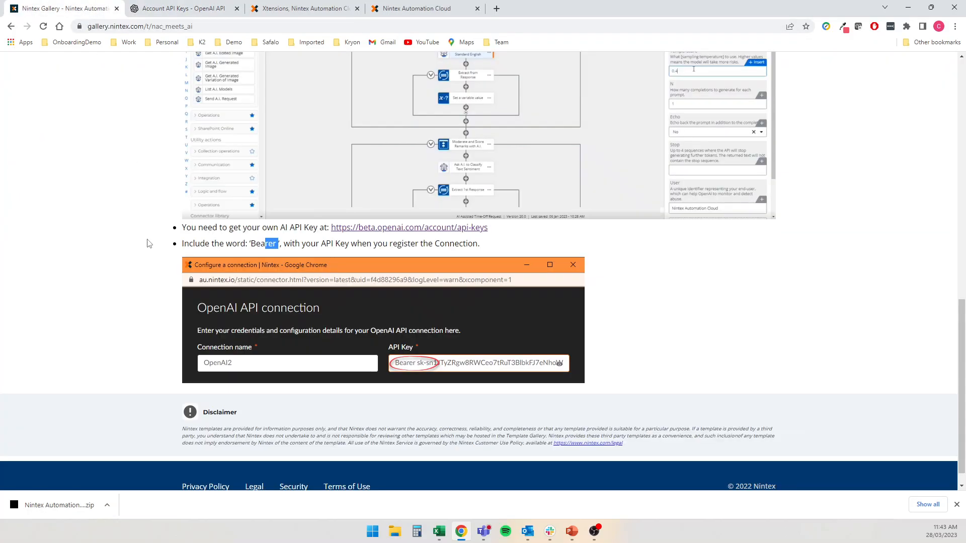
{"action": "left_click", "coordinate": [303, 9]}
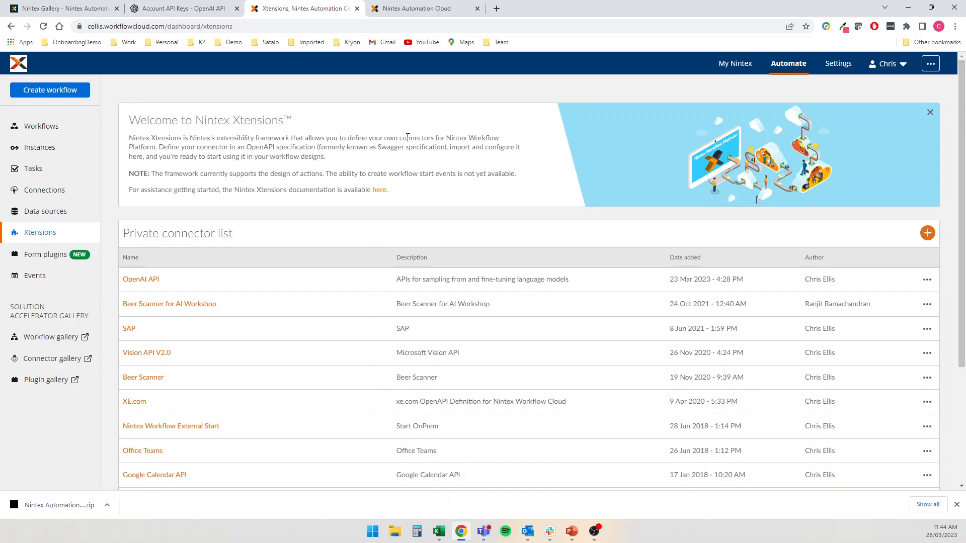
Switch to the browser tab with the Greetings Card Message Generator workflow designer
{"action": "left_click_drag", "start_coordinate": [388, 138], "coordinate": [429, 140]}
{"action": "left_click", "coordinate": [170, 146]}
{"action": "left_click", "coordinate": [415, 9]}
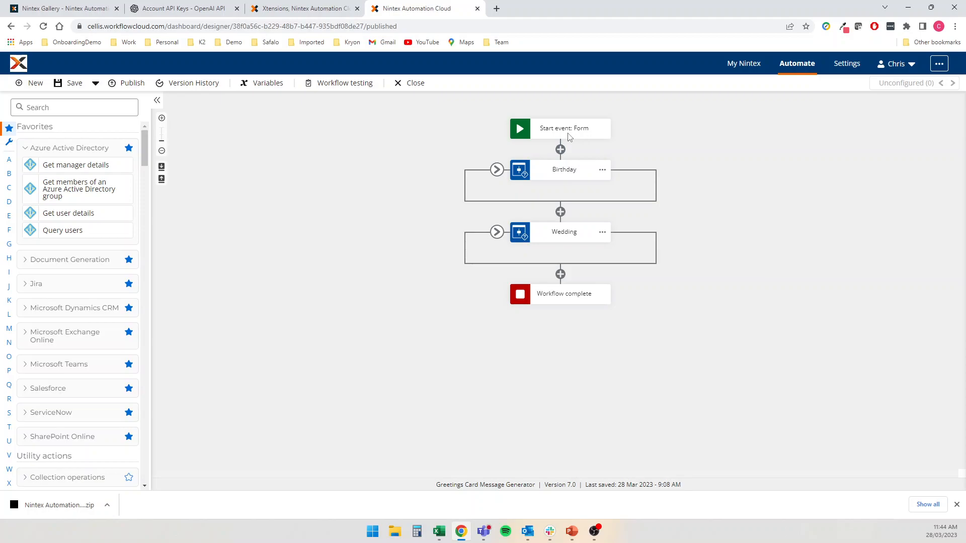
Collapse the Azure Active Directory favorites and open the form start event's form designer
{"action": "left_click", "coordinate": [37, 145]}
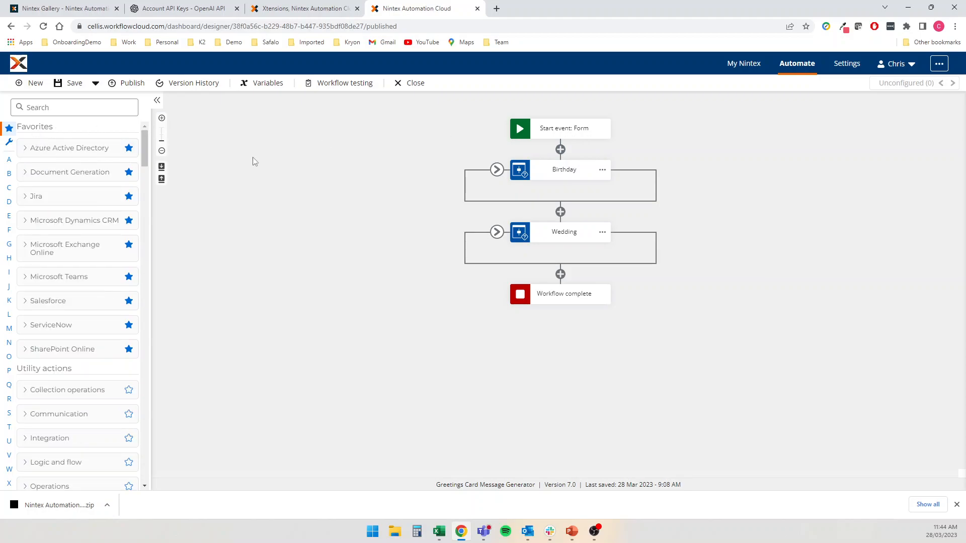
{"action": "left_click", "coordinate": [574, 132]}
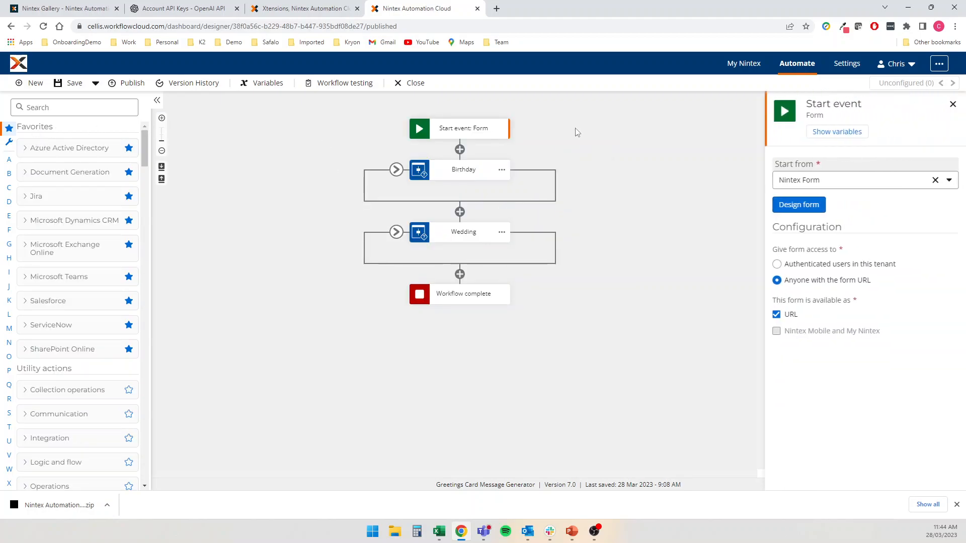
{"action": "left_click", "coordinate": [782, 204]}
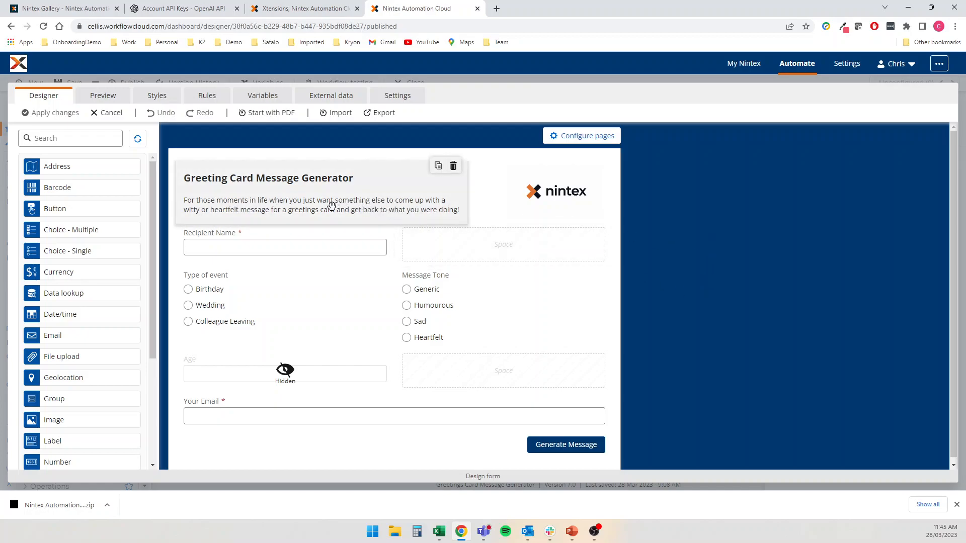
{"action": "left_click", "coordinate": [266, 238]}
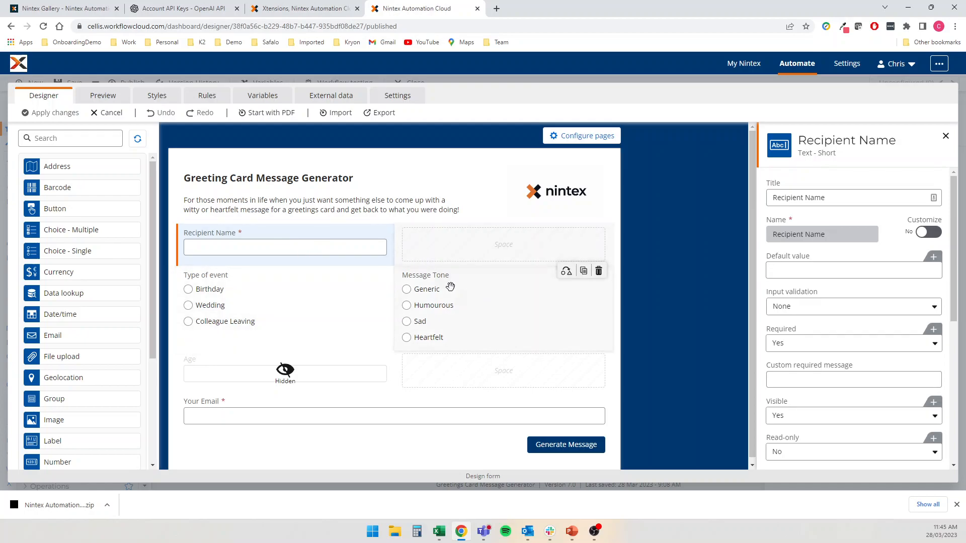
{"action": "left_click", "coordinate": [328, 302]}
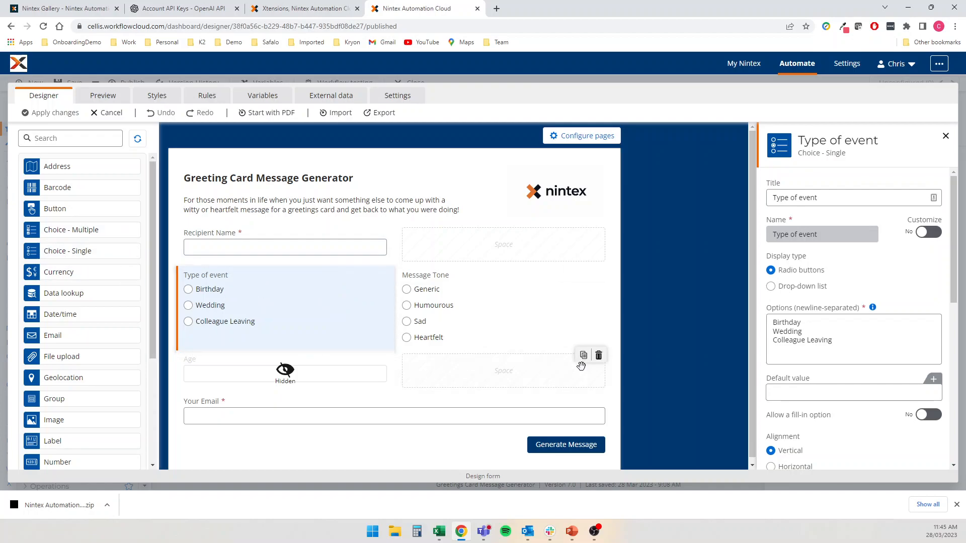
{"action": "left_click", "coordinate": [859, 340]}
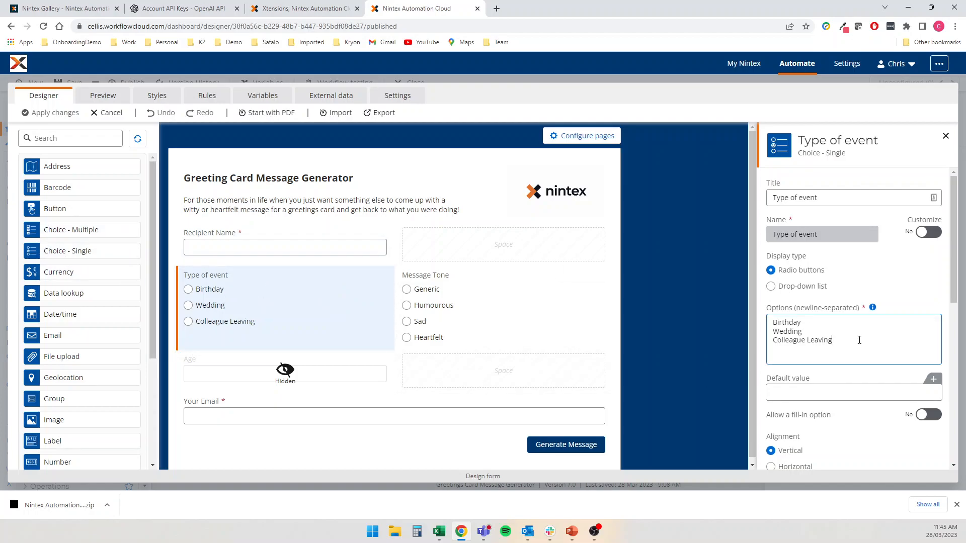
{"action": "triple_click", "coordinate": [859, 340]}
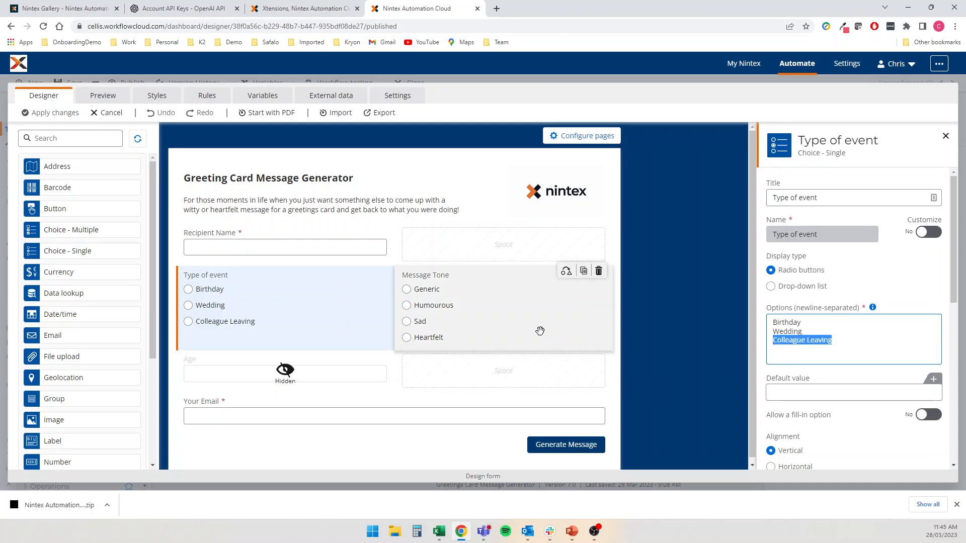
{"action": "left_click", "coordinate": [489, 318]}
{"action": "left_click", "coordinate": [490, 318]}
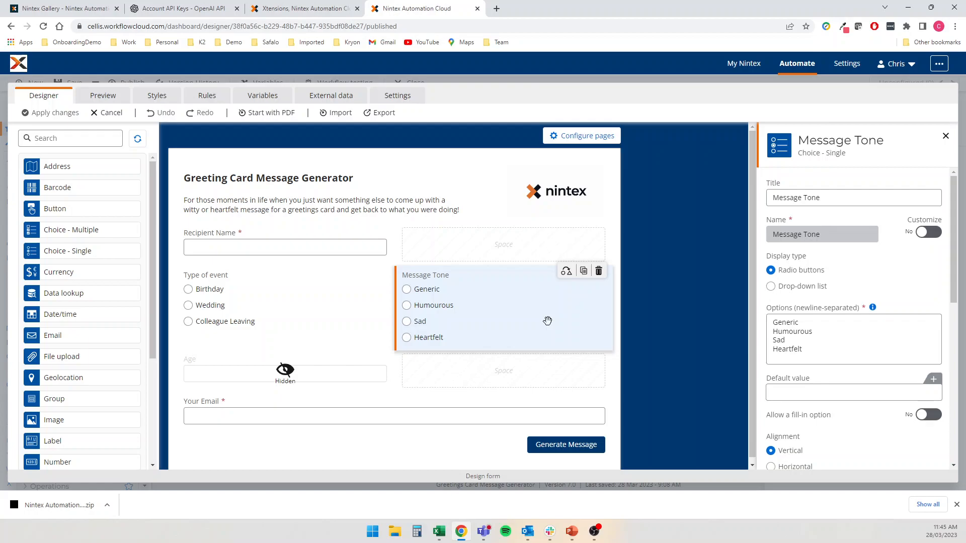
{"action": "mouse_move", "coordinate": [380, 362]}
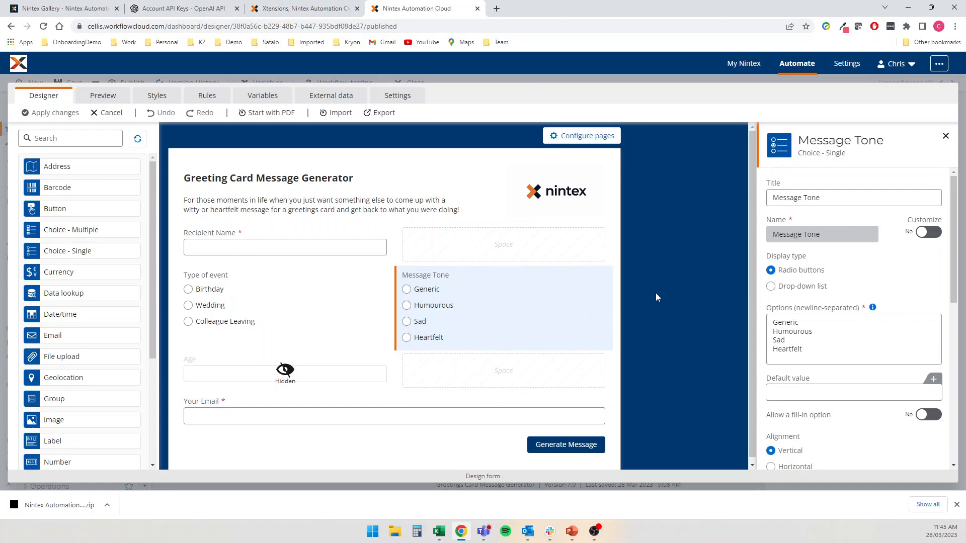
{"action": "scroll", "coordinate": [706, 231], "scroll_direction": "down", "scroll_amount": 1}
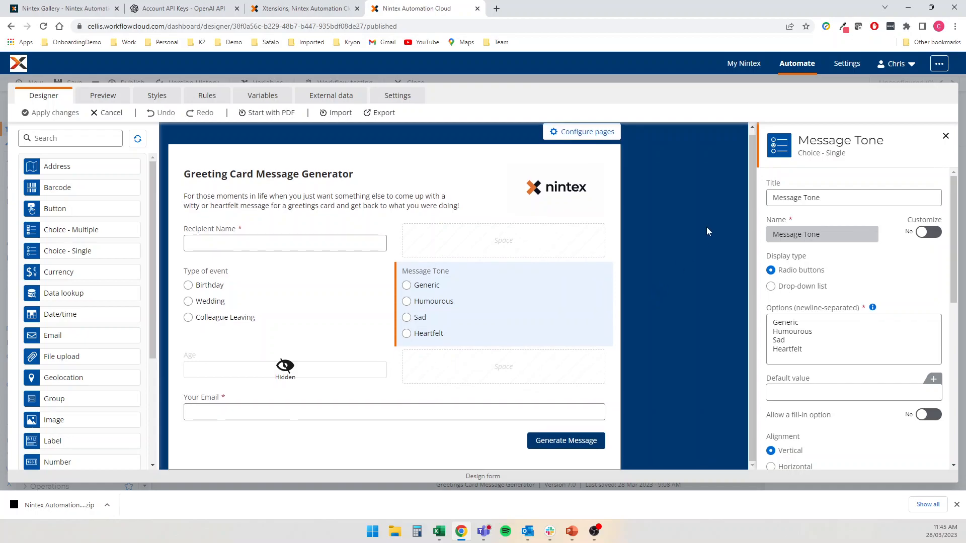
{"action": "left_click", "coordinate": [218, 361]}
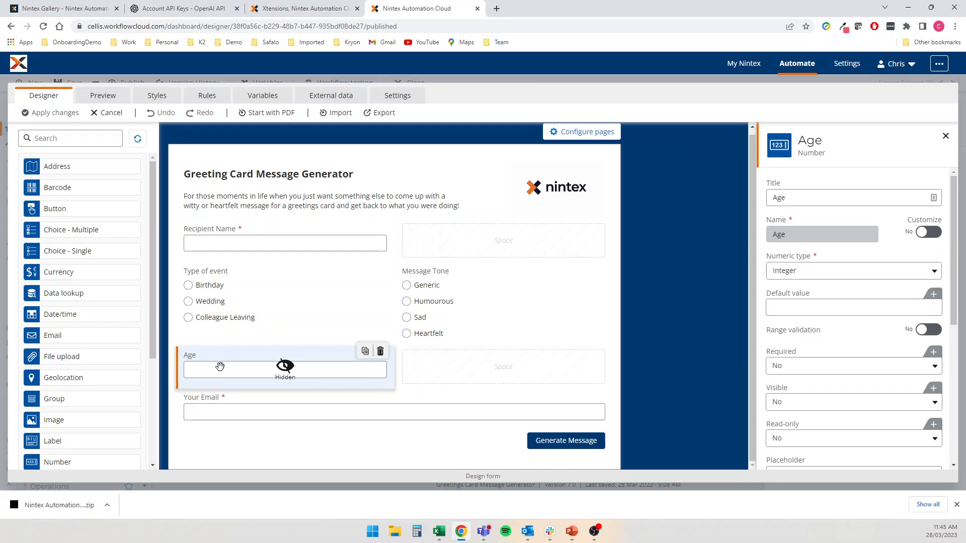
{"action": "left_click", "coordinate": [64, 465]}
{"action": "mouse_move", "coordinate": [64, 465]}
{"action": "left_mouse_down"}
{"action": "mouse_move", "coordinate": [207, 398]}
{"action": "mouse_move", "coordinate": [209, 375]}
{"action": "mouse_move", "coordinate": [72, 460]}
{"action": "left_mouse_up"}
{"action": "left_click", "coordinate": [198, 409]}
{"action": "left_click", "coordinate": [839, 277]}
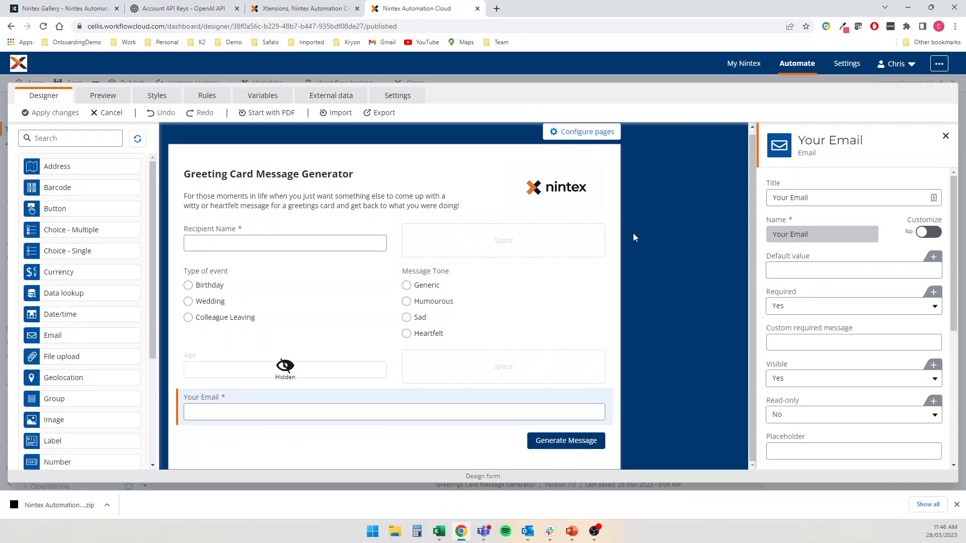
Inspect the form's Show Age rule
{"action": "left_click", "coordinate": [217, 97]}
{"action": "left_click", "coordinate": [236, 216]}
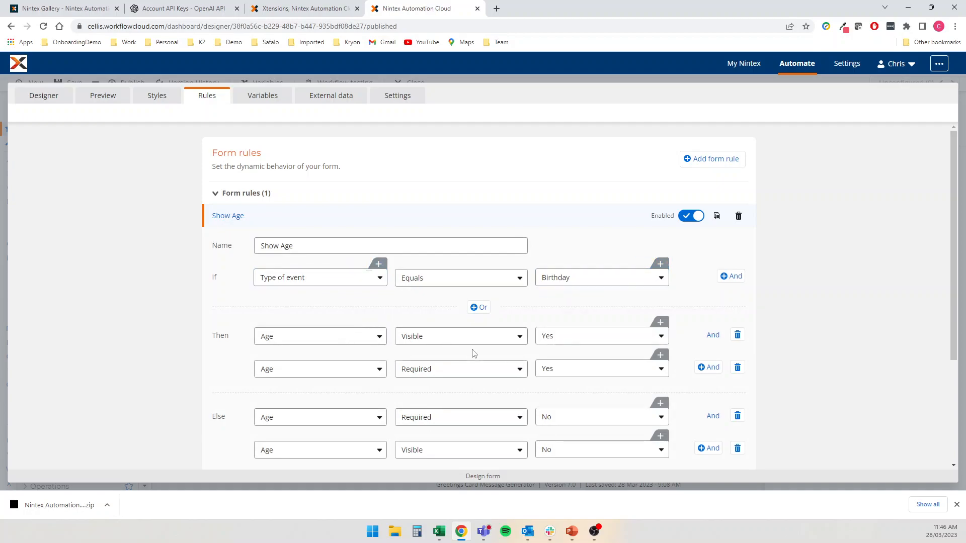
{"action": "scroll", "coordinate": [488, 389], "scroll_direction": "down", "scroll_amount": 3}
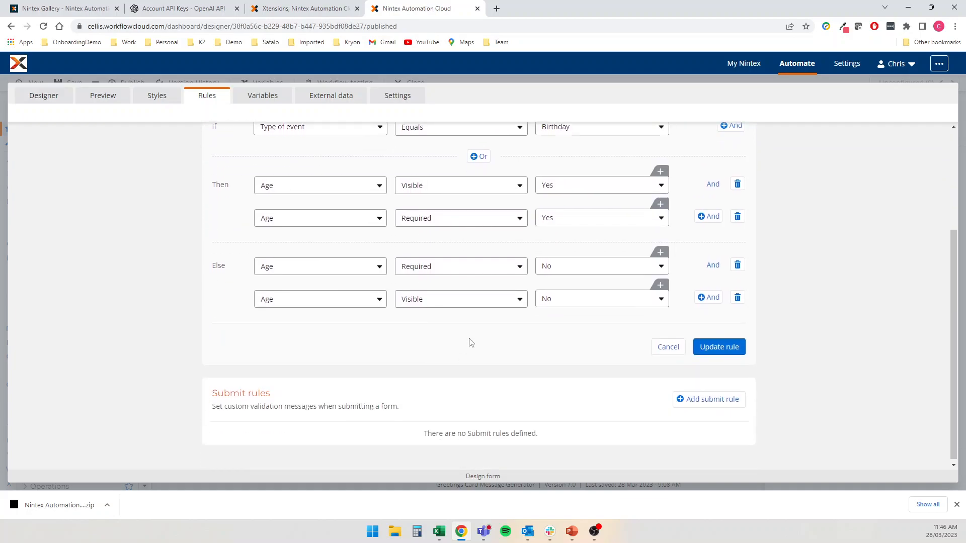
Preview the form to confirm Age shows only for Birthday, then cancel without changes
{"action": "left_click", "coordinate": [107, 101]}
{"action": "left_click", "coordinate": [303, 277]}
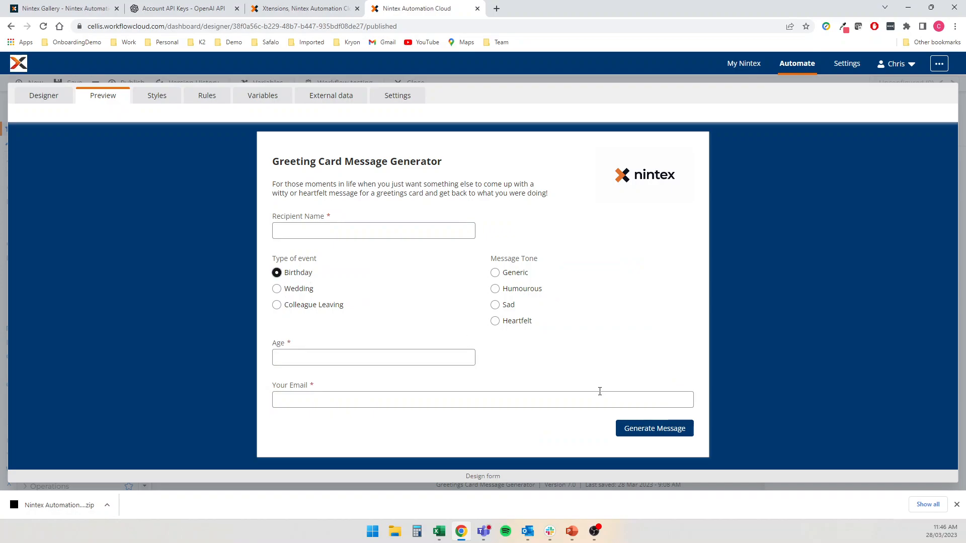
{"action": "left_click", "coordinate": [301, 290]}
{"action": "left_click", "coordinate": [291, 273]}
{"action": "left_click", "coordinate": [59, 100]}
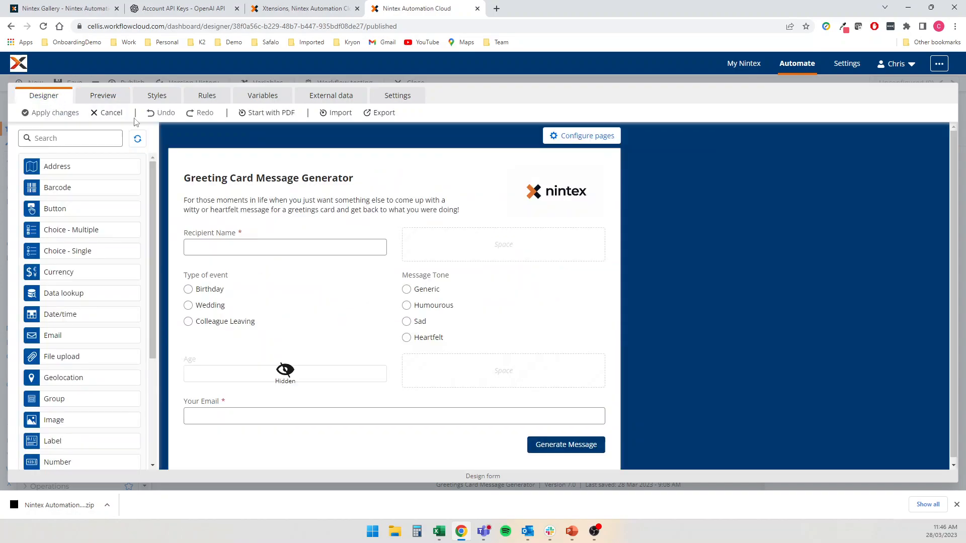
{"action": "left_click", "coordinate": [110, 113]}
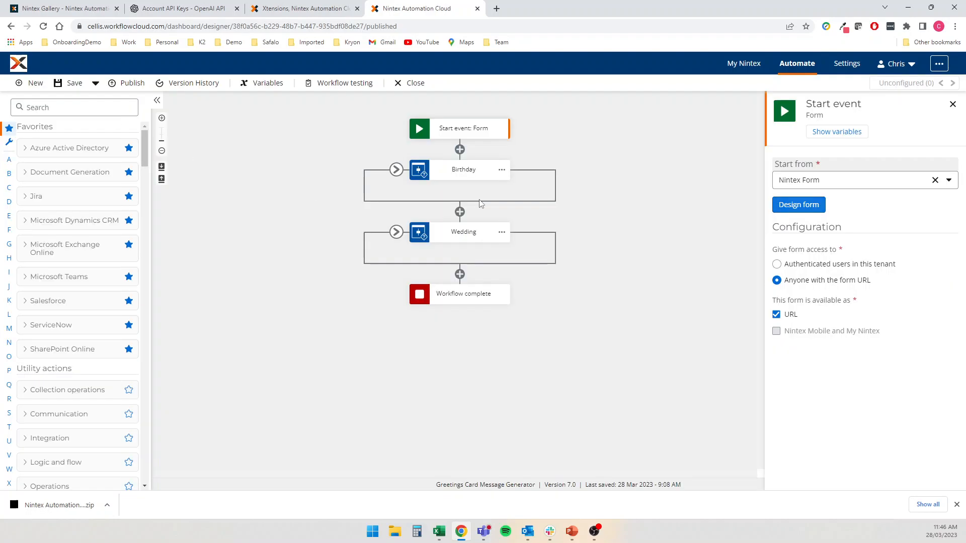
Expand Birthday and view its condition, the birthday prompt's string components, and Instruct A.I. settings
{"action": "left_click", "coordinate": [397, 170]}
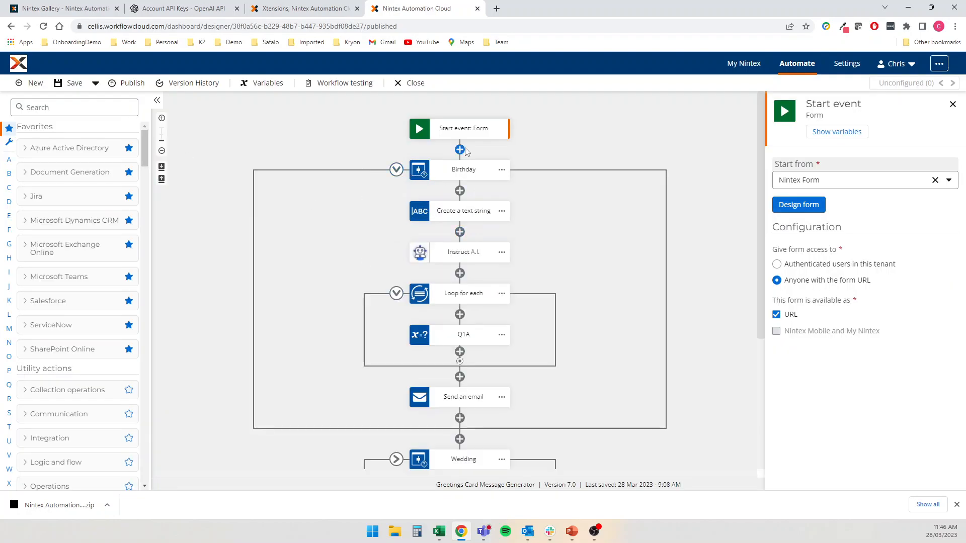
{"action": "double_click", "coordinate": [465, 169]}
{"action": "left_click", "coordinate": [592, 173]}
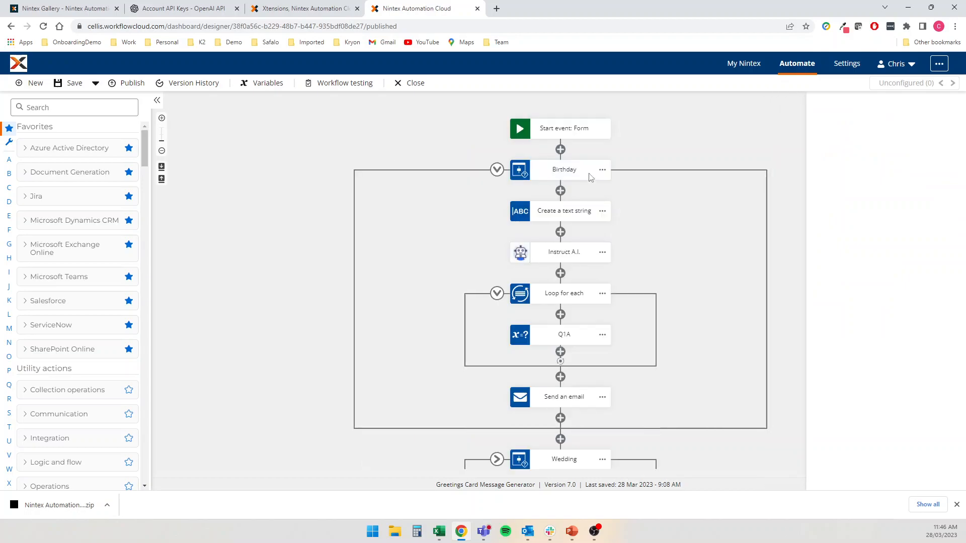
{"action": "left_click", "coordinate": [551, 172]}
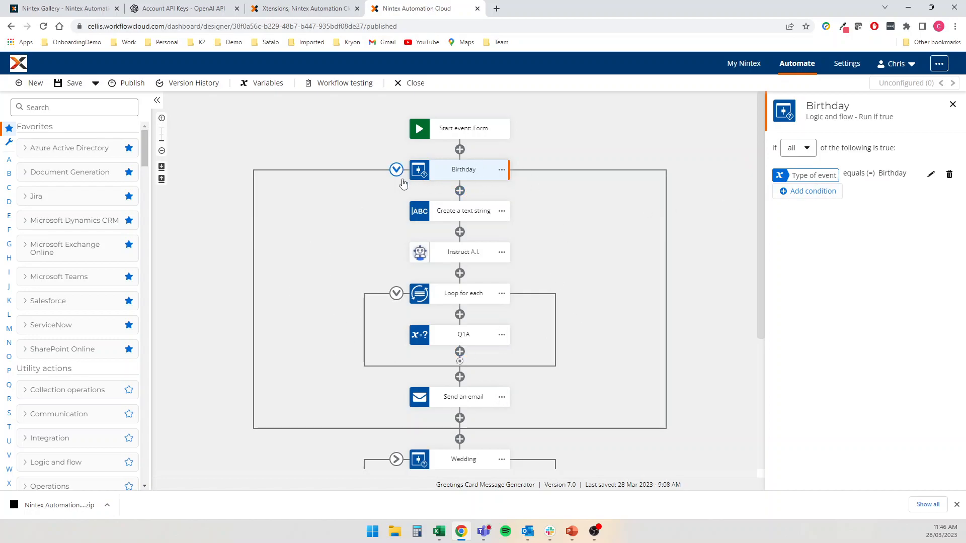
{"action": "left_click", "coordinate": [461, 214]}
{"action": "left_click", "coordinate": [808, 211]}
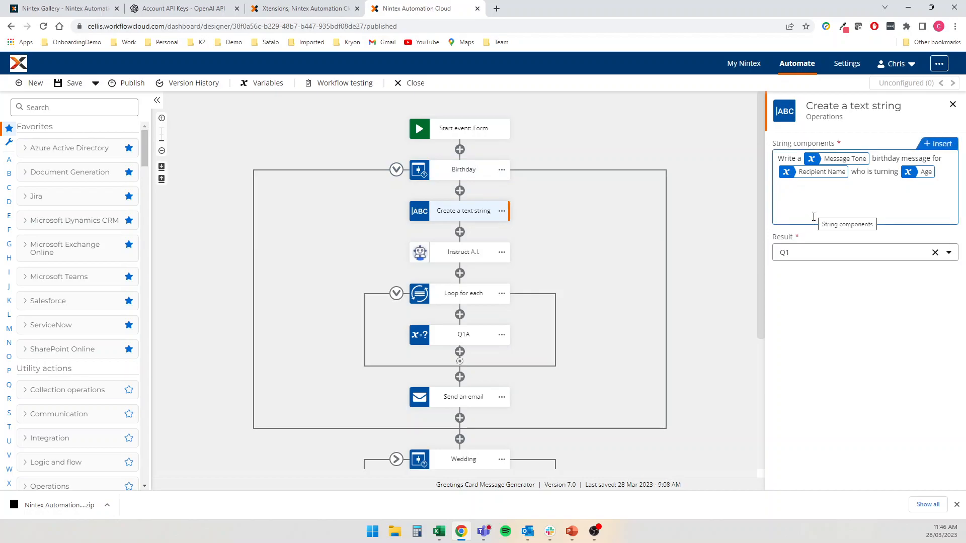
{"action": "left_click", "coordinate": [459, 257]}
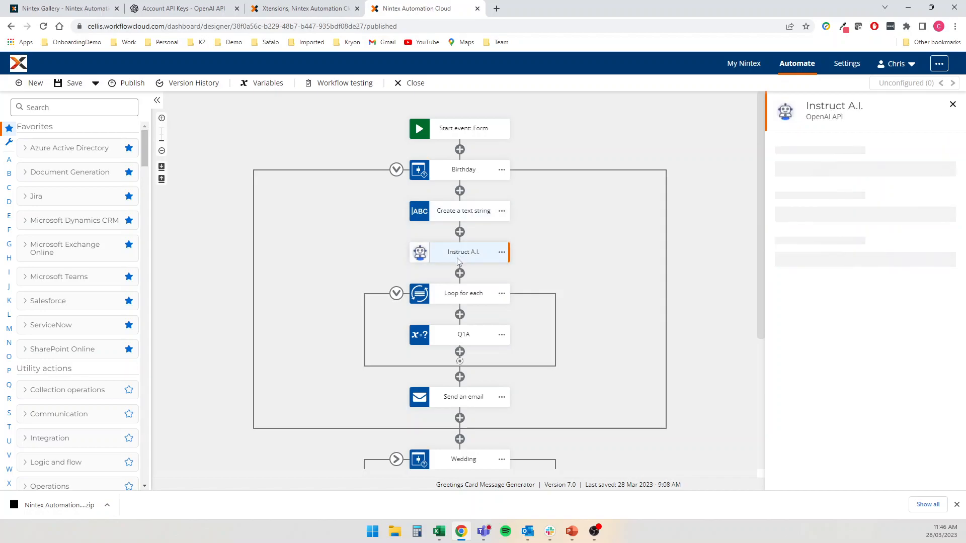
Search the toolbox for 'openai', then switch to the Xtensions connector list
{"action": "left_click", "coordinate": [34, 108]}
{"action": "type", "text": "open"}
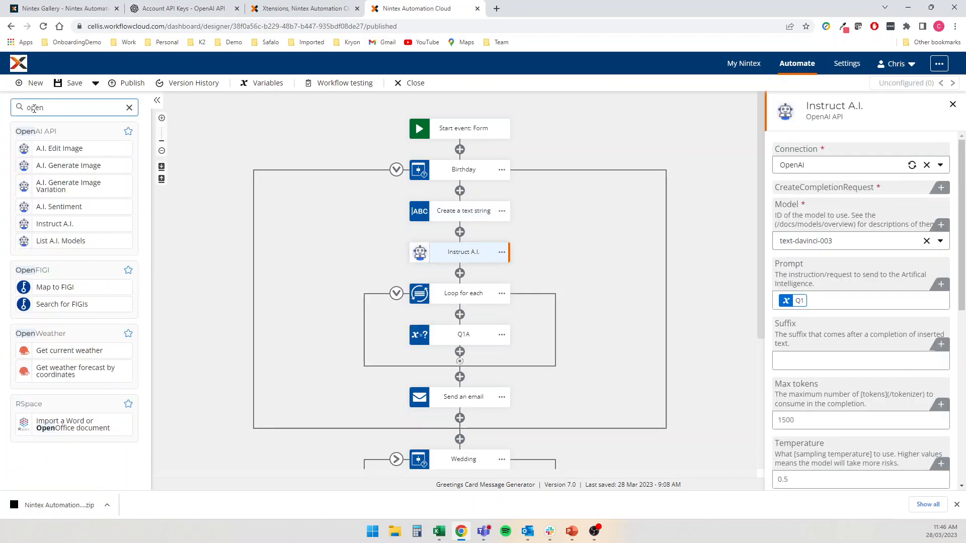
{"action": "type", "text": "ai"}
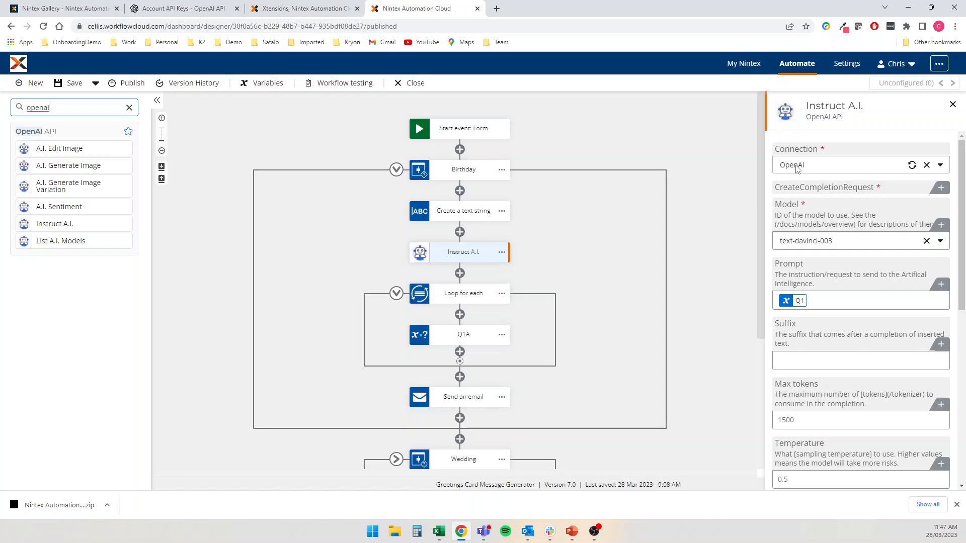
{"action": "left_click", "coordinate": [286, 11]}
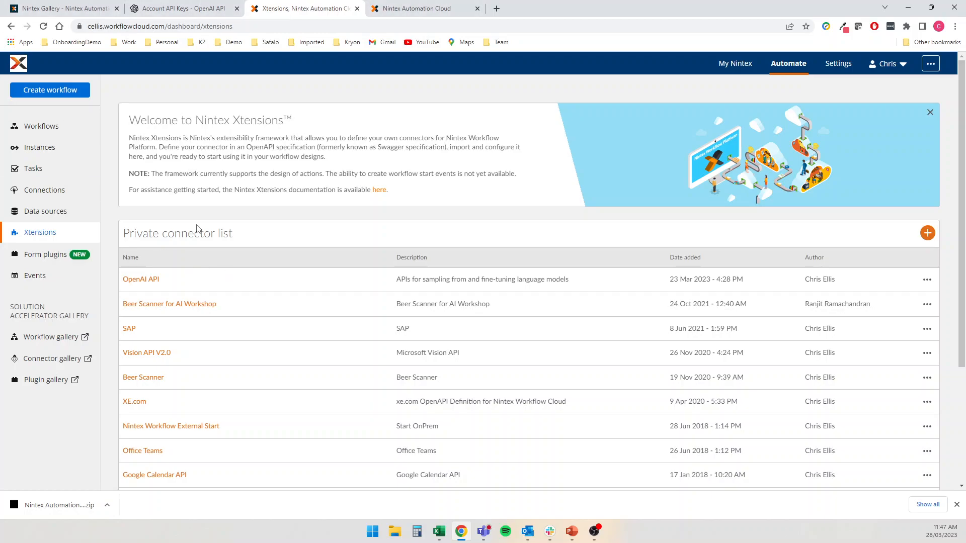
Check the OpenAI API keys tab, then return to the designer's Instruct A.I. settings
{"action": "left_click", "coordinate": [377, 7]}
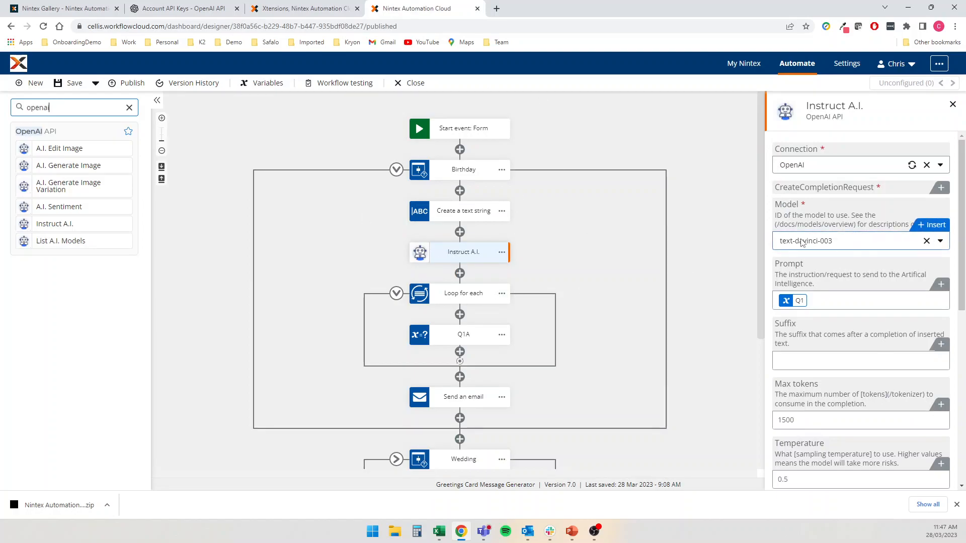
{"action": "left_click", "coordinate": [181, 9]}
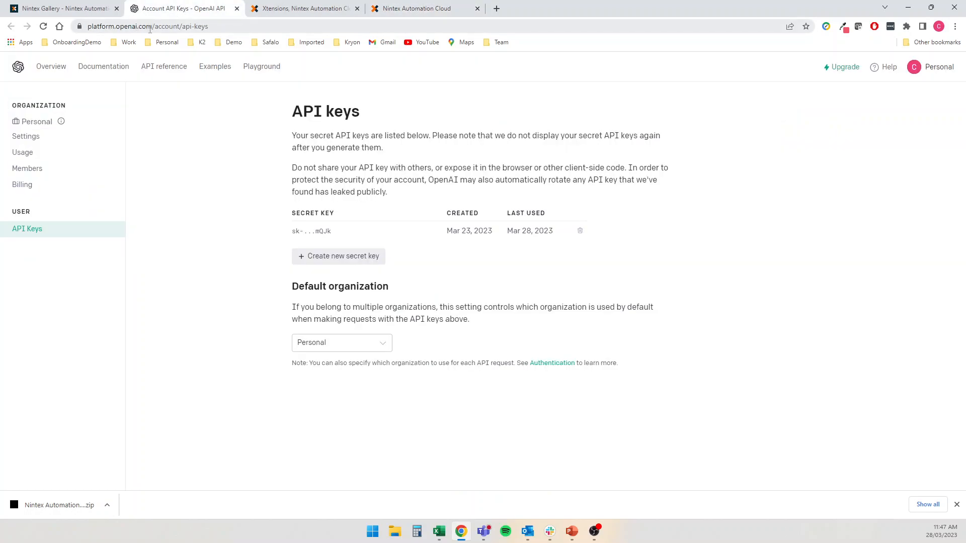
{"action": "left_click", "coordinate": [442, 15]}
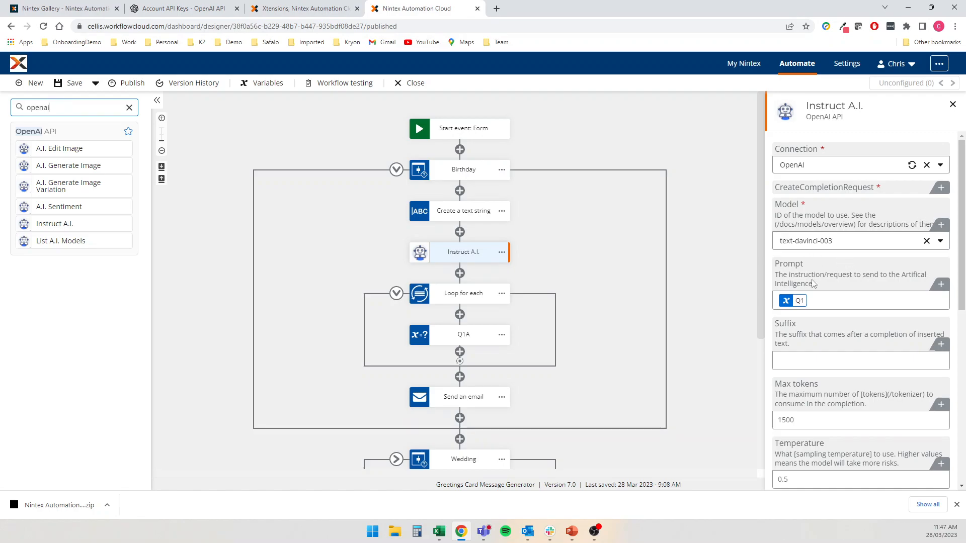
Review the Instruct A.I. settings: text-davinci-003 model, 1500 max tokens, temperature 0.5
{"action": "scroll", "coordinate": [869, 274], "scroll_direction": "down", "scroll_amount": 2}
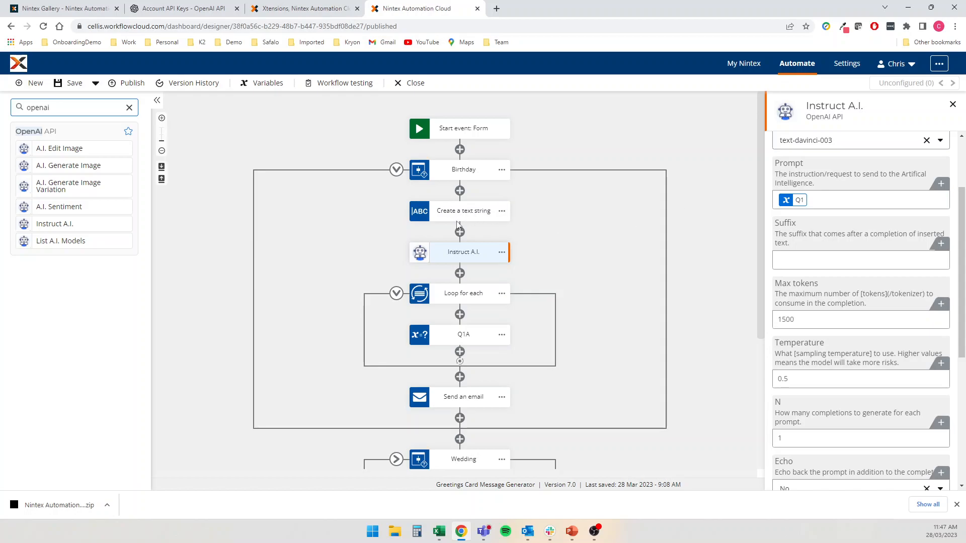
{"action": "scroll", "coordinate": [885, 239], "scroll_direction": "down", "scroll_amount": 1}
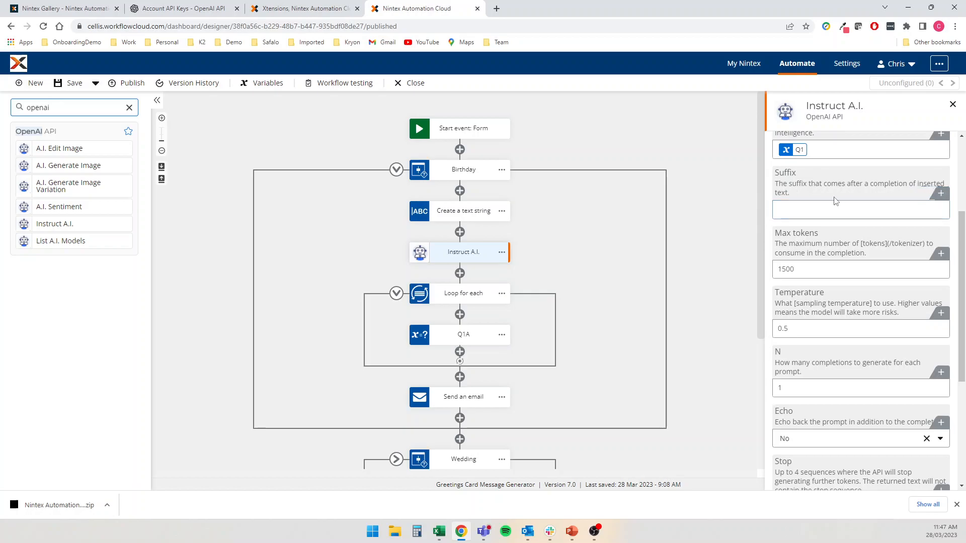
{"action": "scroll", "coordinate": [820, 271], "scroll_direction": "down", "scroll_amount": 1}
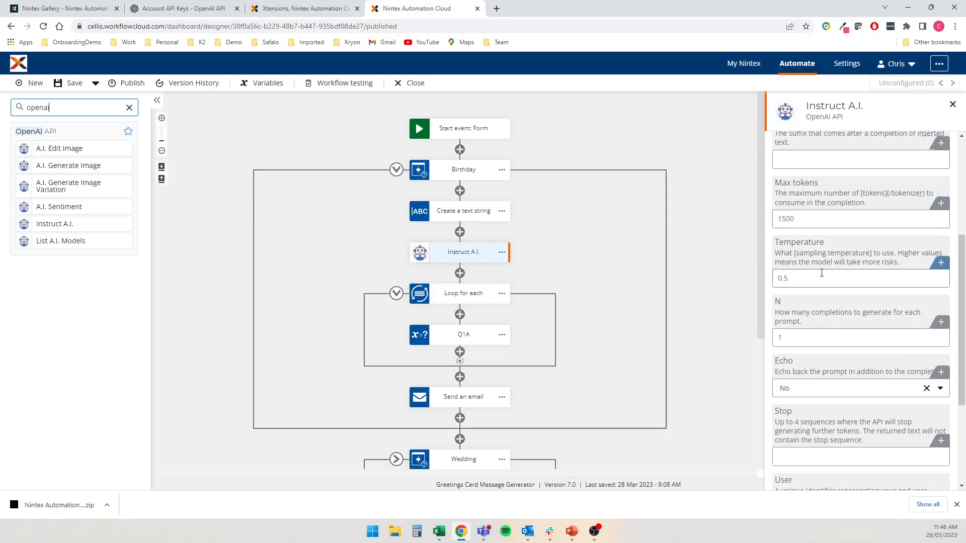
{"action": "left_click", "coordinate": [849, 279]}
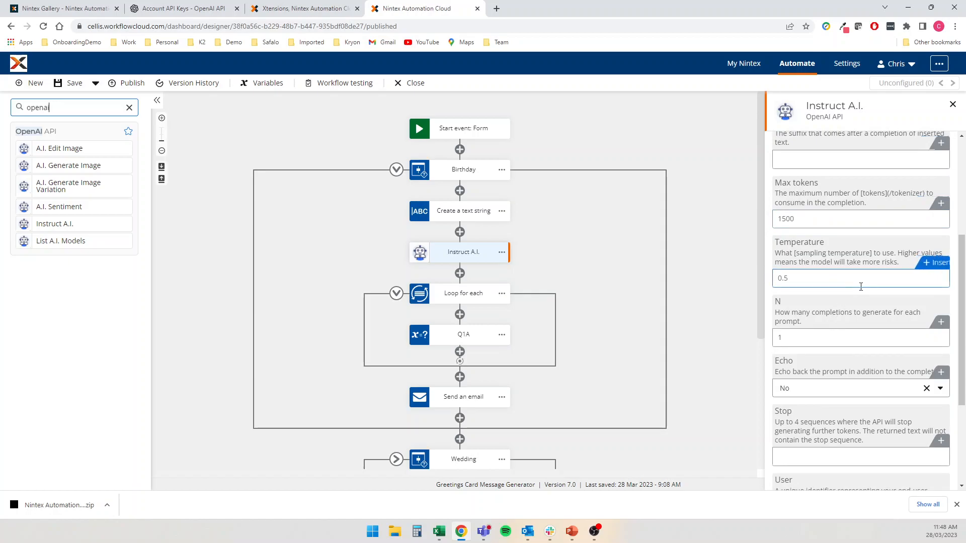
{"action": "scroll", "coordinate": [846, 313], "scroll_direction": "down", "scroll_amount": 1}
{"action": "scroll", "coordinate": [847, 313], "scroll_direction": "down", "scroll_amount": 1}
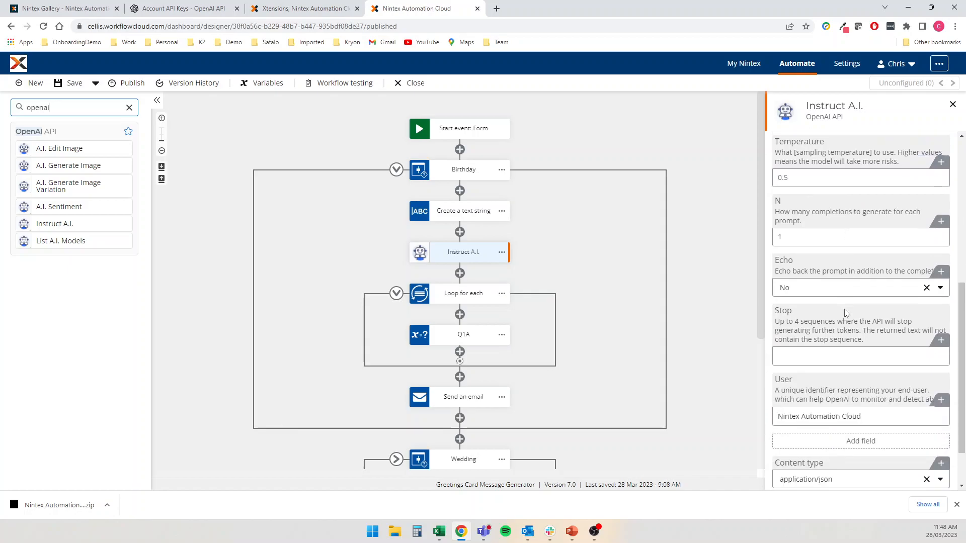
{"action": "scroll", "coordinate": [833, 230], "scroll_direction": "down", "scroll_amount": 1}
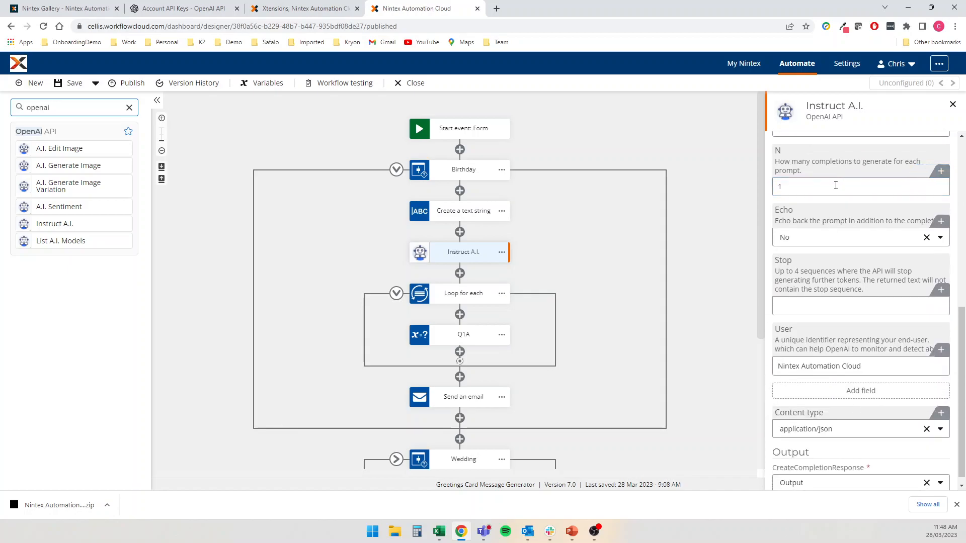
{"action": "scroll", "coordinate": [833, 226], "scroll_direction": "down", "scroll_amount": 1}
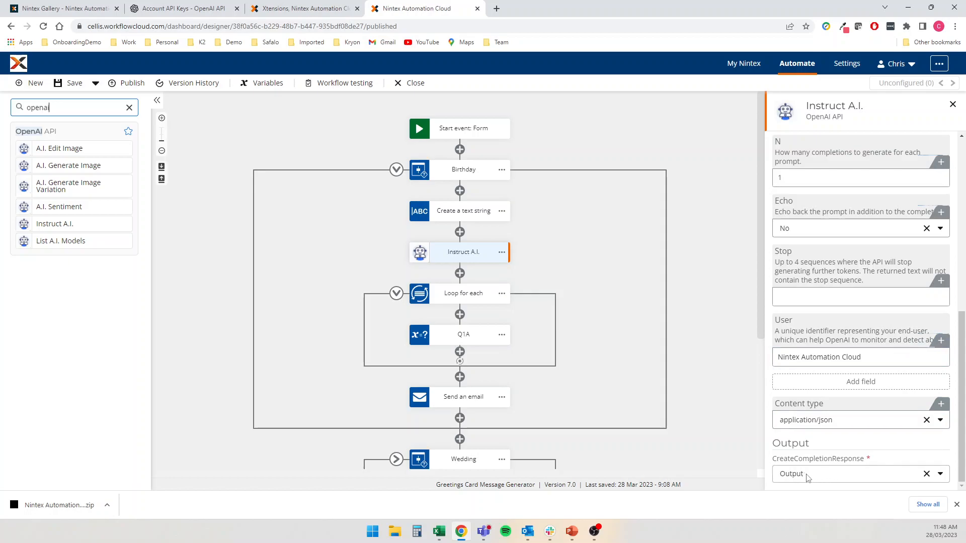
View the loop's collection and Q1A setting Q1Txt to Text, then collapse Birthday
{"action": "left_click", "coordinate": [472, 296]}
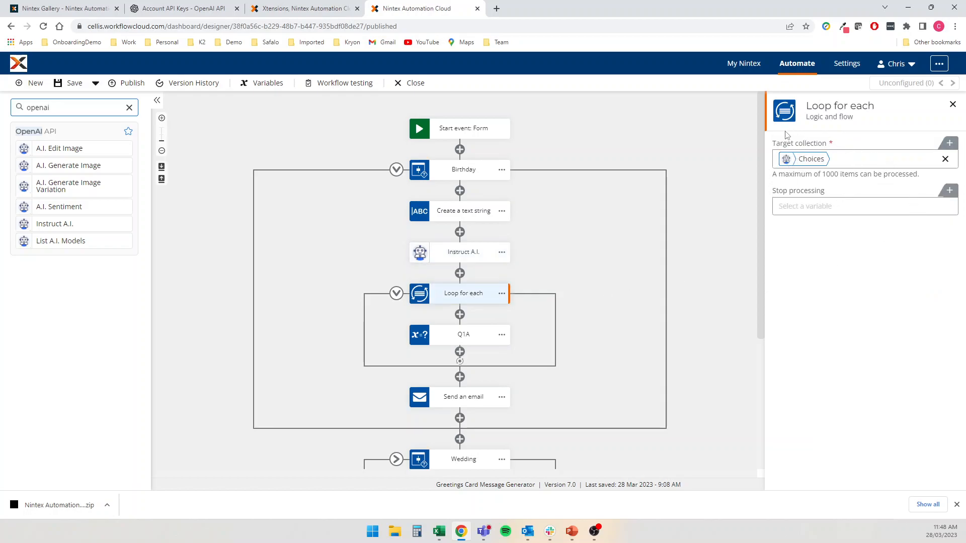
{"action": "left_click", "coordinate": [469, 338]}
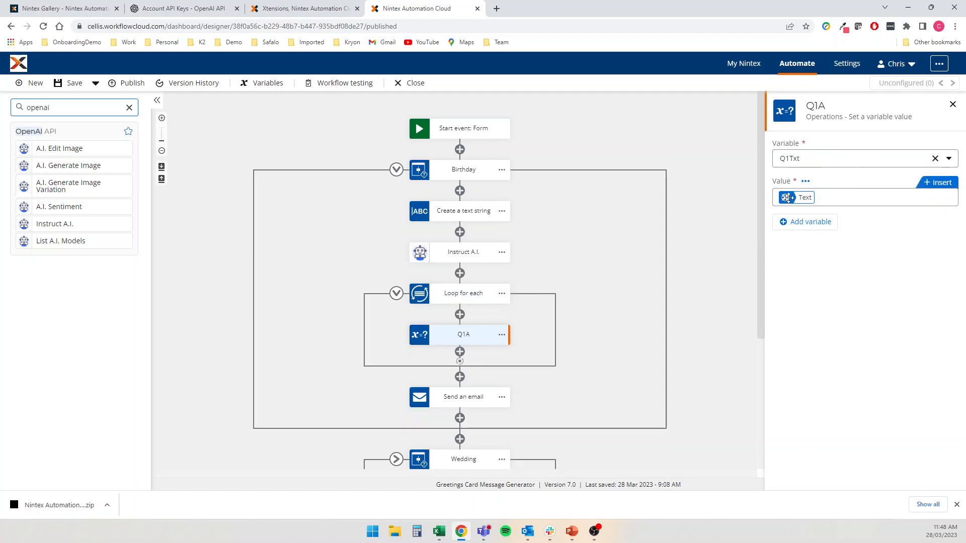
{"action": "left_click", "coordinate": [397, 170]}
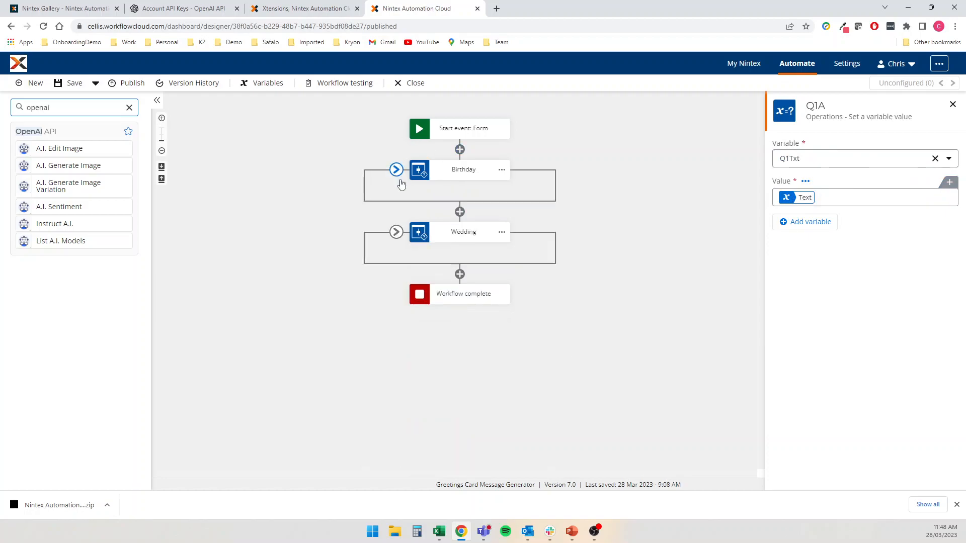
Clear the 'openai' search and paste a copy of the Wedding branch below it
{"action": "left_click_drag", "start_coordinate": [76, 107], "coordinate": [13, 111]}
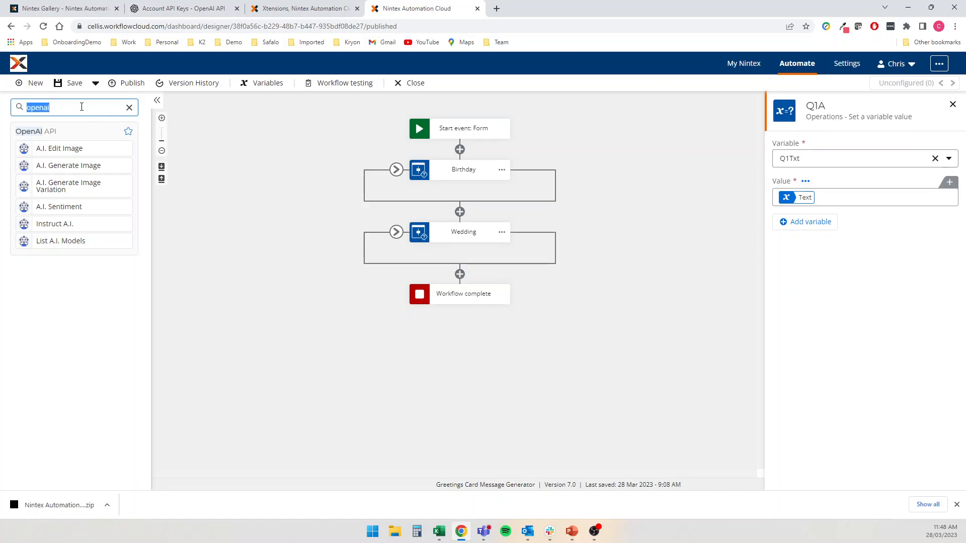
{"action": "key", "text": "BackSpace"}
{"action": "left_click", "coordinate": [502, 232]}
{"action": "left_click", "coordinate": [533, 213]}
{"action": "left_click", "coordinate": [460, 274]}
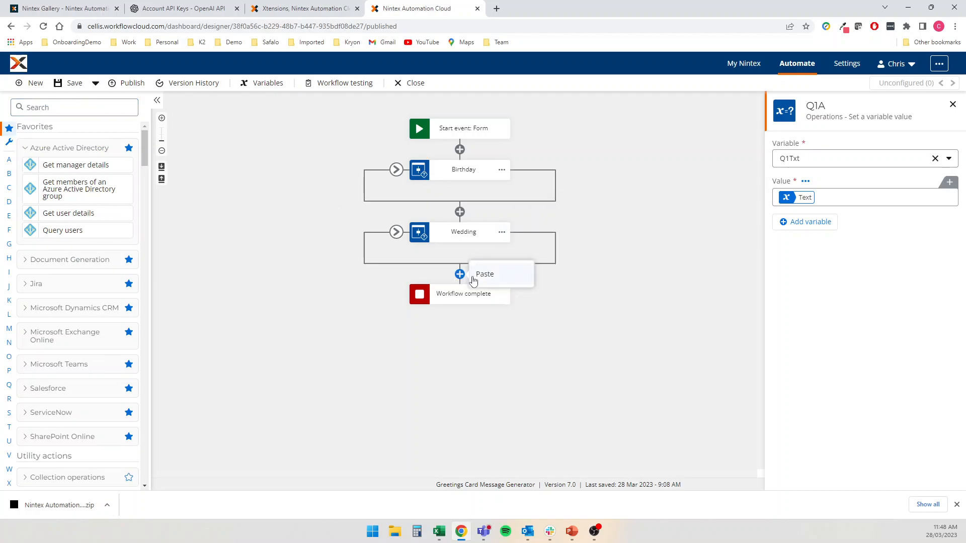
{"action": "left_click", "coordinate": [480, 276]}
{"action": "left_click", "coordinate": [396, 294]}
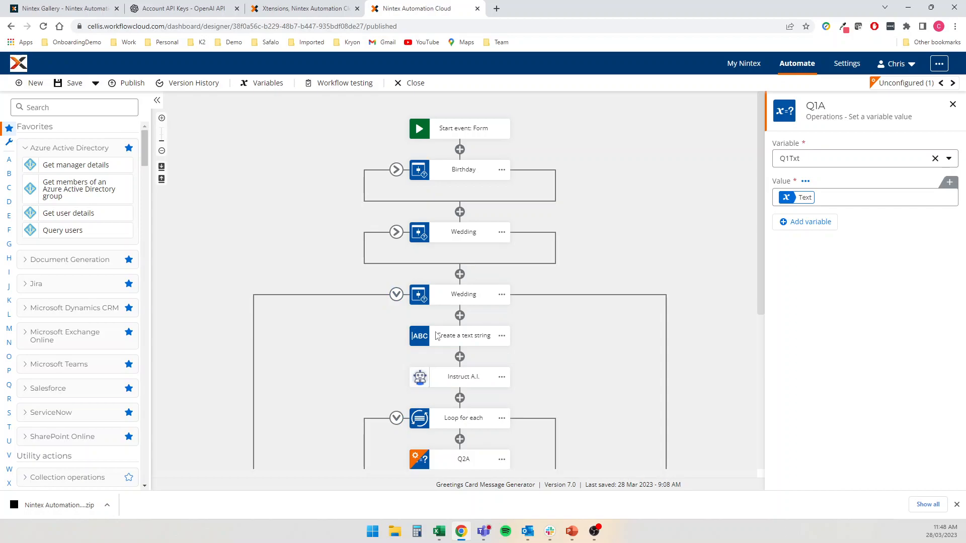
Rename the copied branch 'Colleague Leaving' and change its condition value to Colleague Leaving
{"action": "scroll", "coordinate": [452, 252], "scroll_direction": "down", "scroll_amount": 3}
{"action": "left_click", "coordinate": [471, 143]}
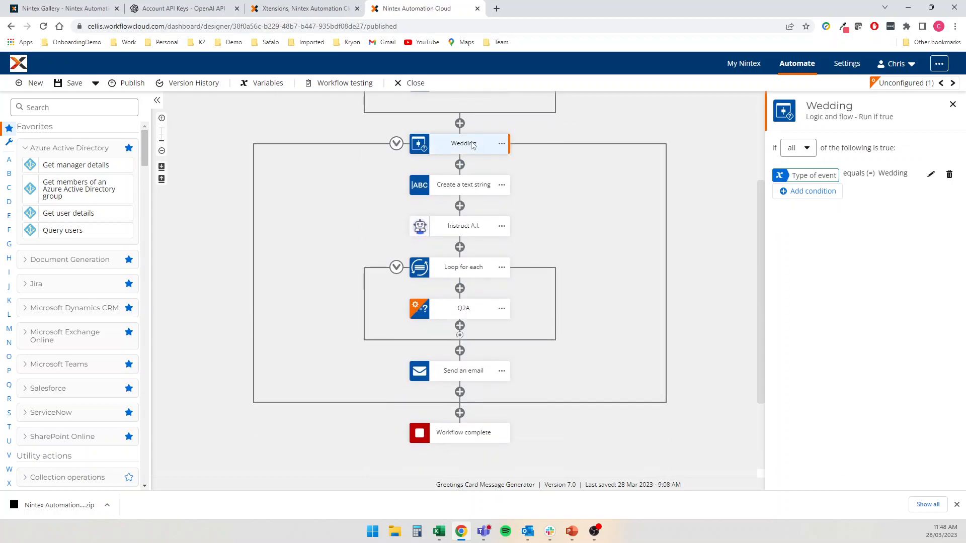
{"action": "double_click", "coordinate": [473, 144]}
{"action": "type", "text": "Colleague Leaving"}
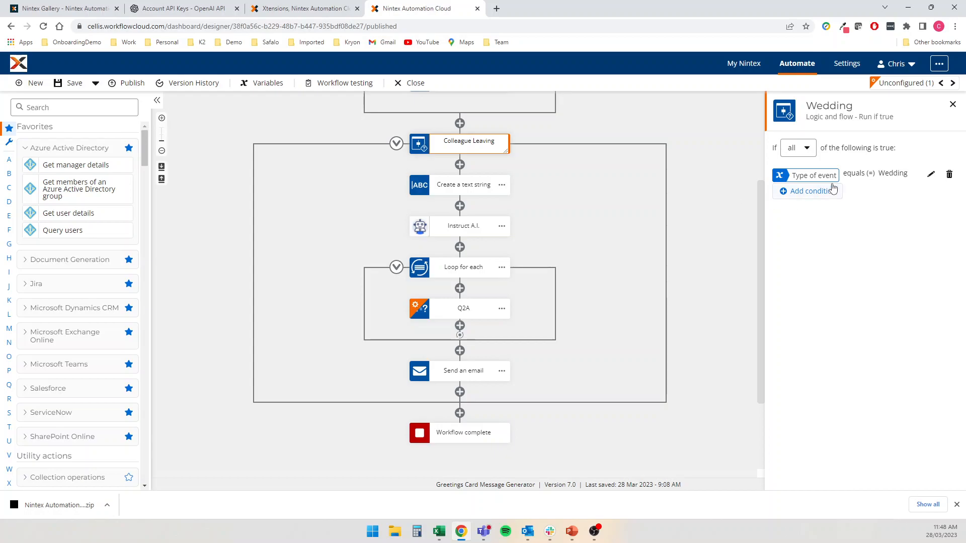
{"action": "left_click", "coordinate": [930, 175]}
{"action": "left_click_drag", "start_coordinate": [825, 262], "coordinate": [771, 265]}
{"action": "key", "text": "ctrl+v"}
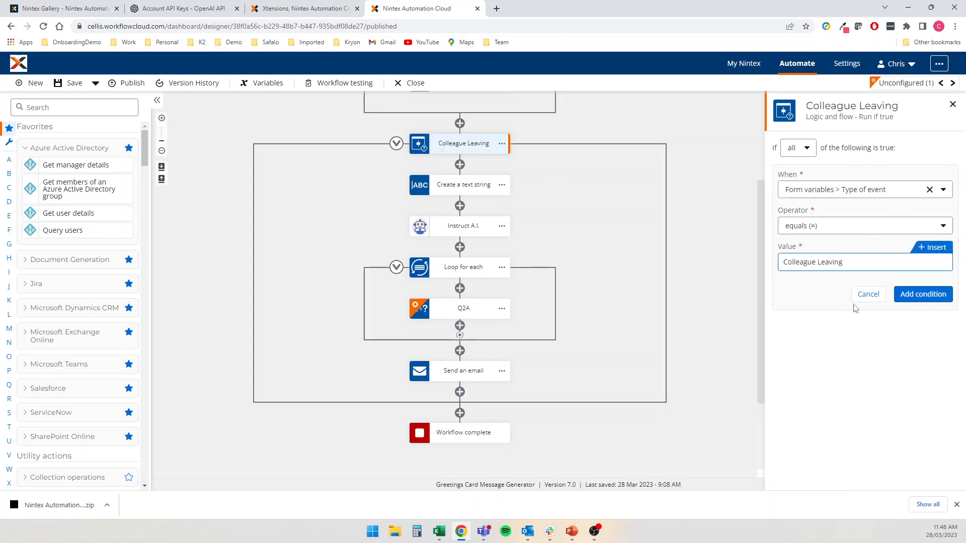
{"action": "left_click", "coordinate": [922, 296]}
{"action": "left_click", "coordinate": [469, 187]}
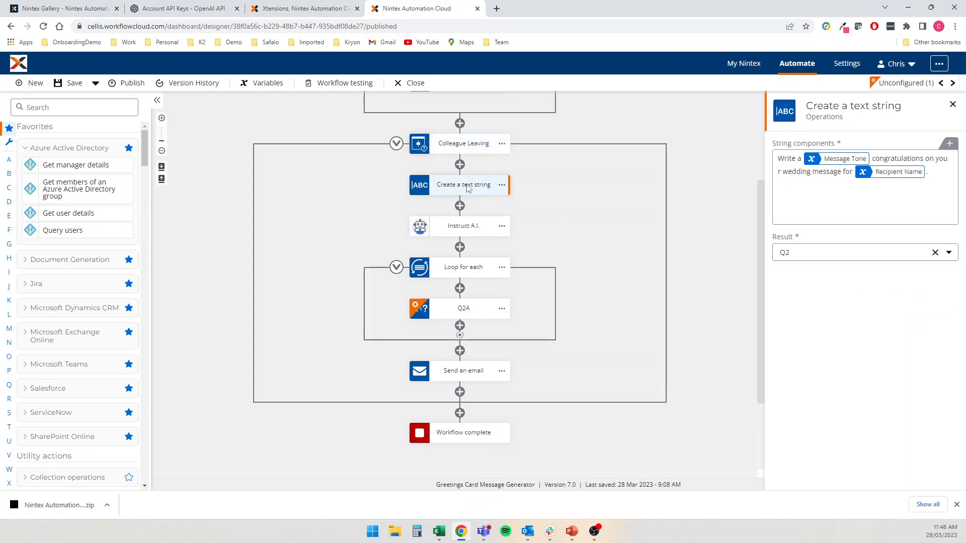
Replace the wedding wording with 'message to farewell my colleague' followed by the Recipient Name variable
{"action": "left_click", "coordinate": [881, 205]}
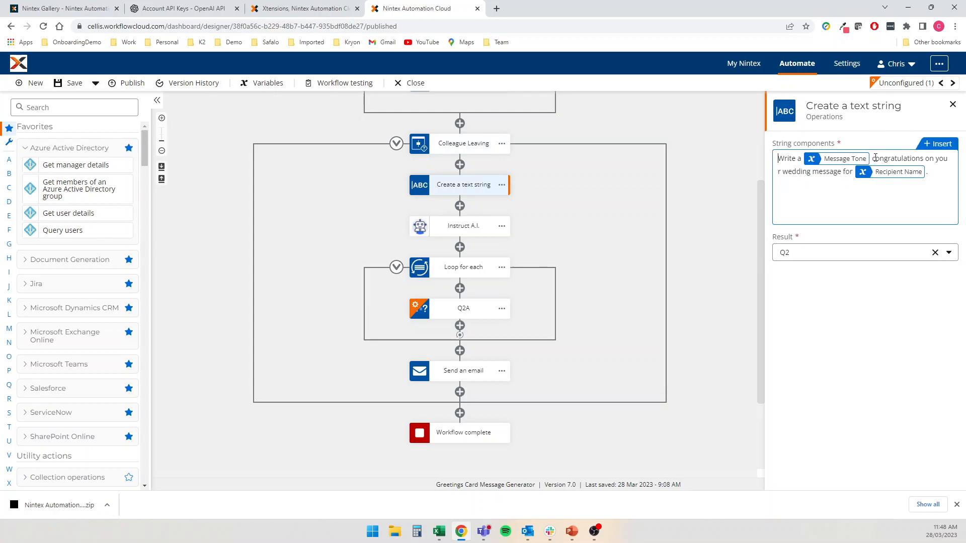
{"action": "left_click_drag", "start_coordinate": [879, 157], "coordinate": [943, 170]}
{"action": "key", "text": "BackSpace"}
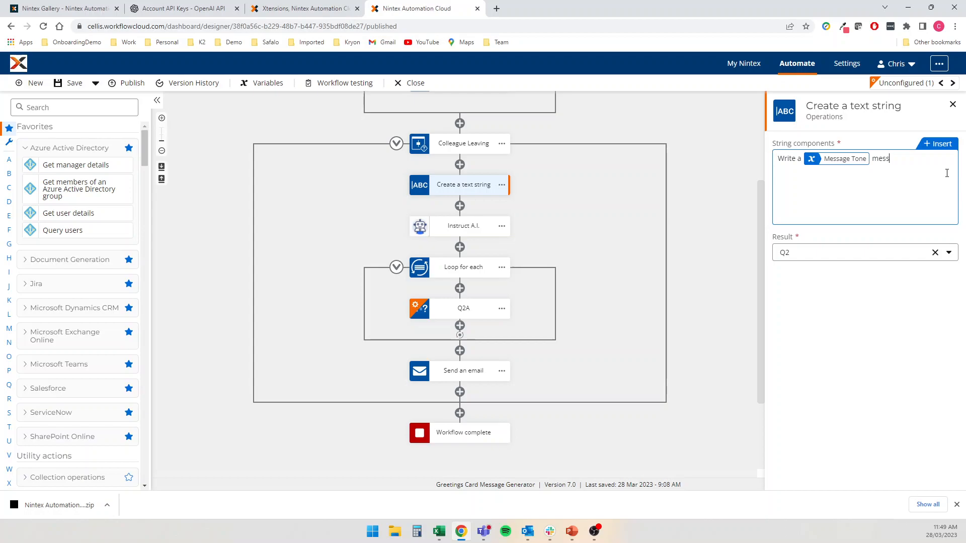
{"action": "type", "text": "message to farewa"}
{"action": "type", "text": "ll my colleague"}
{"action": "left_click", "coordinate": [939, 148]}
{"action": "left_click", "coordinate": [445, 200]}
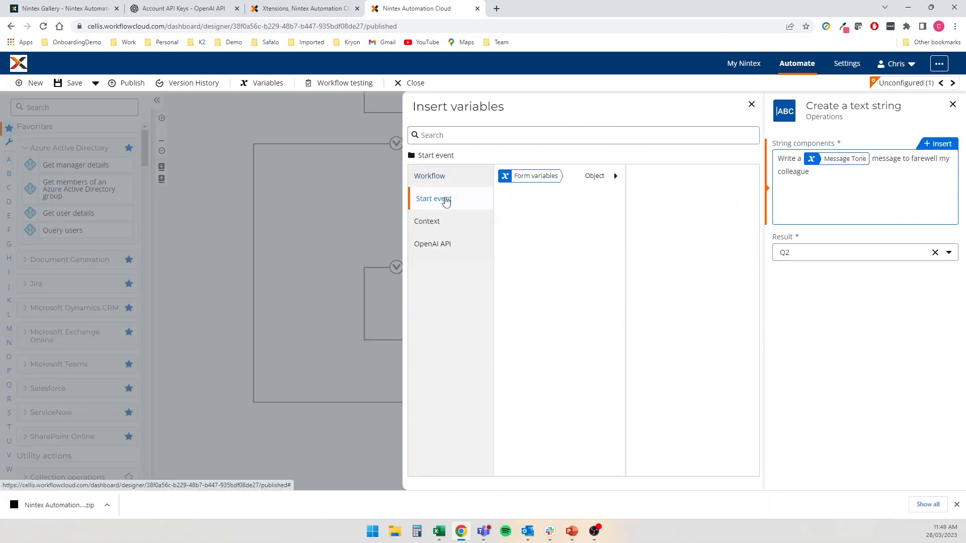
{"action": "left_click", "coordinate": [594, 177]}
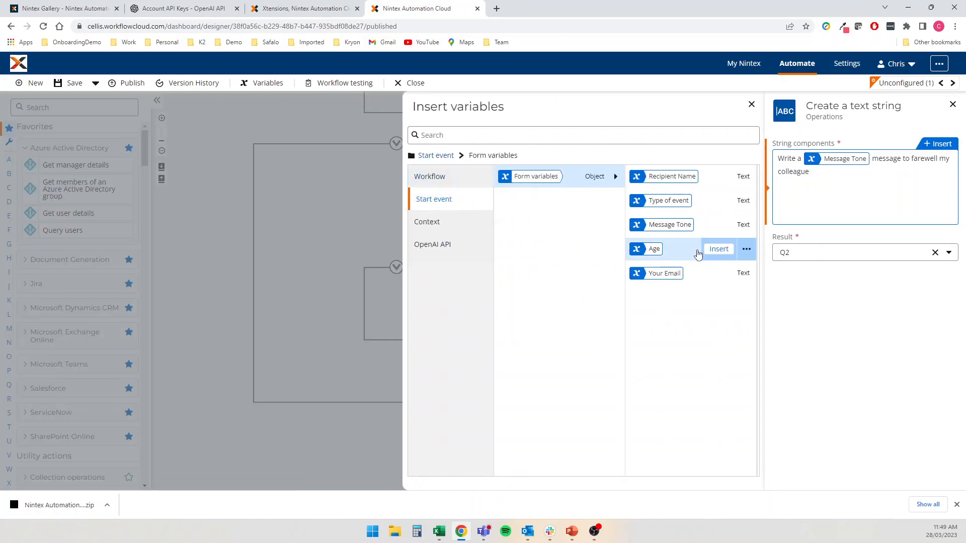
{"action": "left_click", "coordinate": [717, 178]}
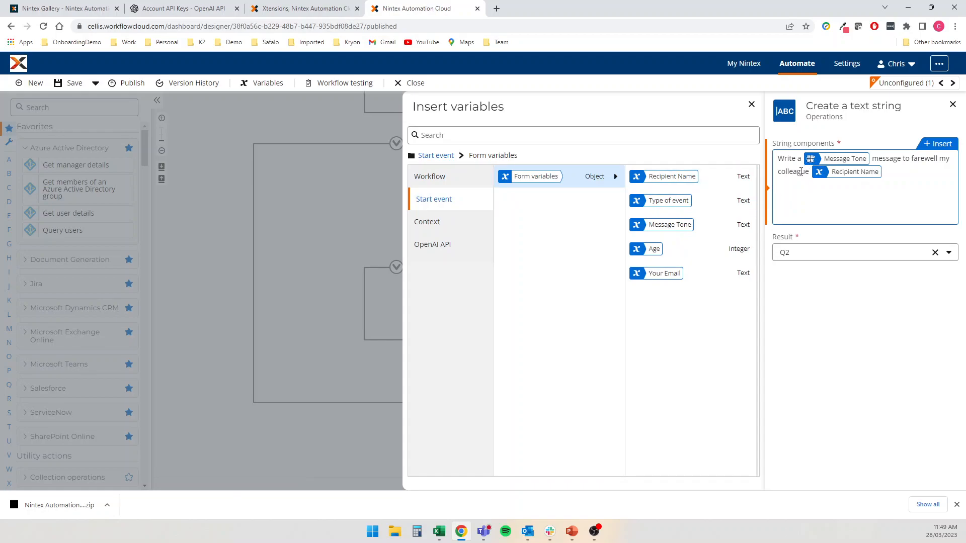
{"action": "left_click", "coordinate": [751, 104]}
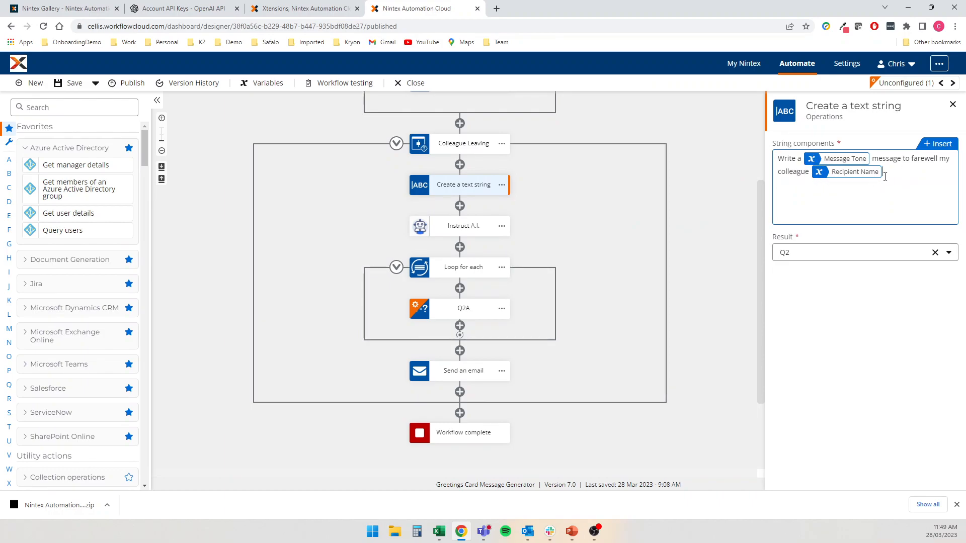
Store the text string's result in Q3 instead of Q2
{"action": "left_click", "coordinate": [840, 253]}
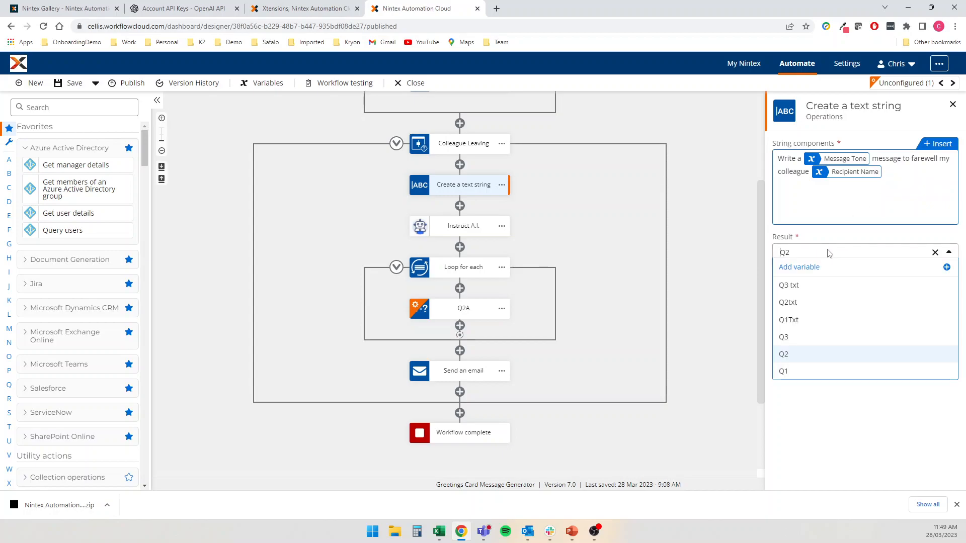
{"action": "left_click", "coordinate": [795, 337]}
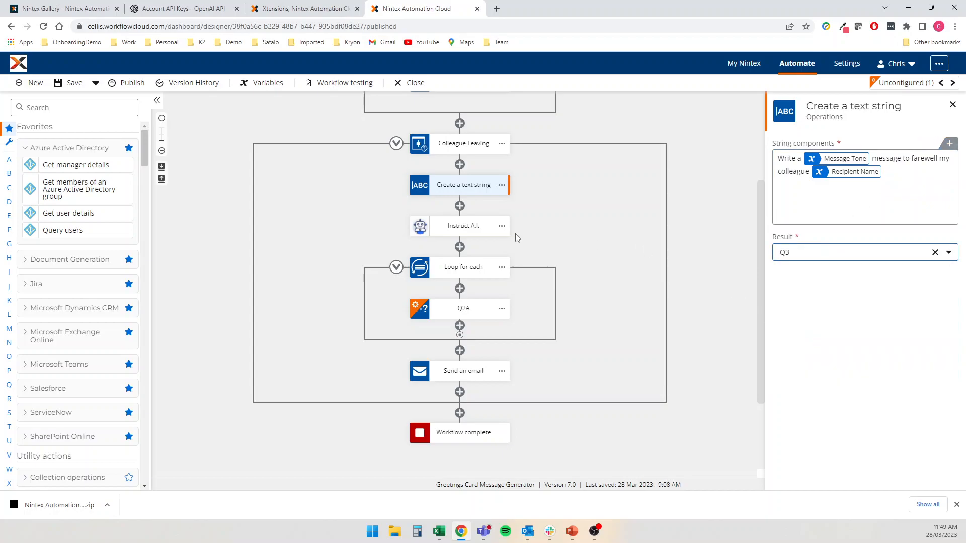
{"action": "left_click", "coordinate": [599, 244]}
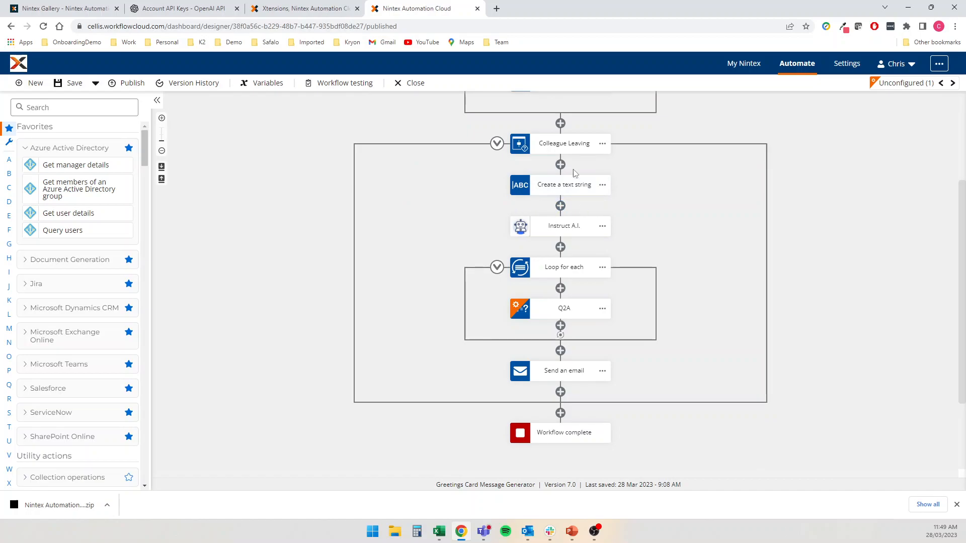
Replace Q2 with Q3 as the Instruct A.I. step's prompt
{"action": "left_click", "coordinate": [553, 227]}
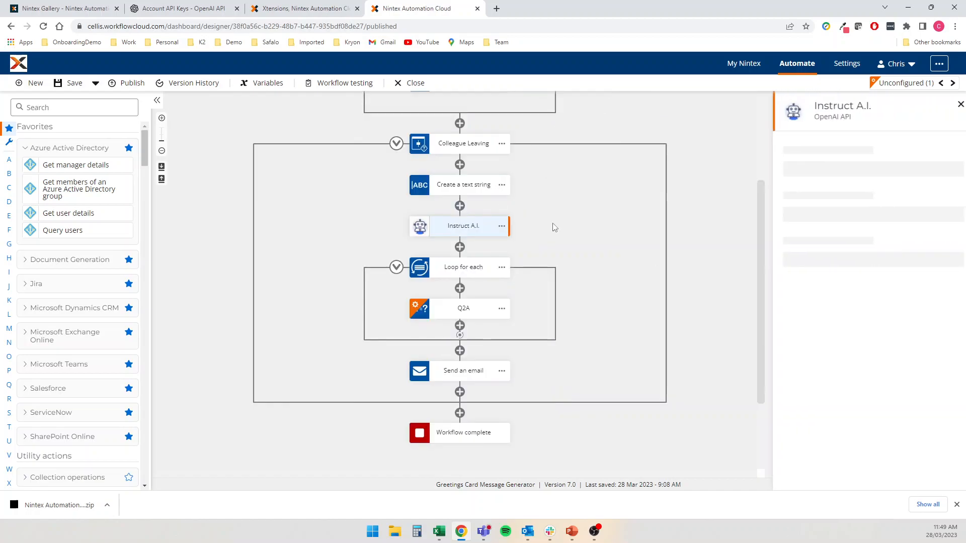
{"action": "left_click", "coordinate": [845, 301]}
{"action": "key", "text": "BackSpace"}
{"action": "key", "text": "BackSpace"}
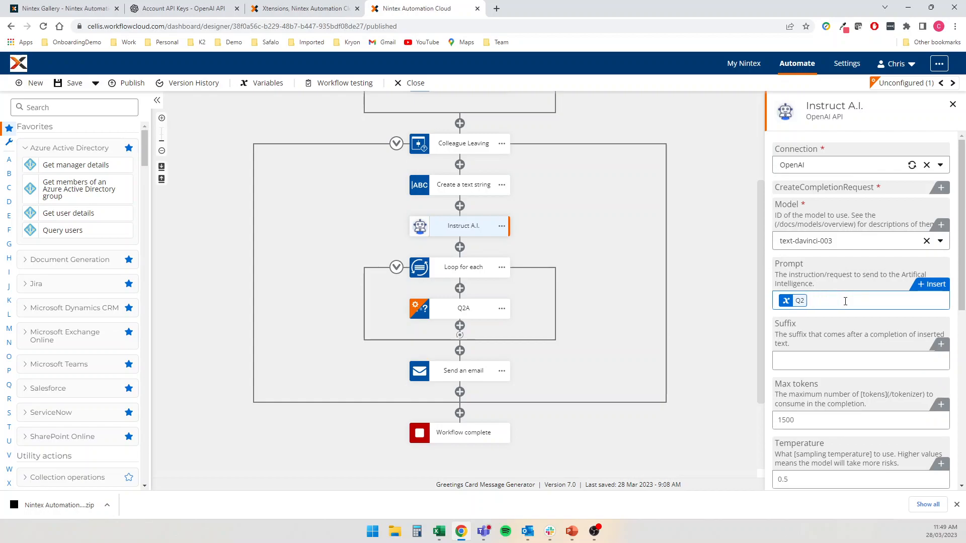
{"action": "left_click", "coordinate": [915, 293]}
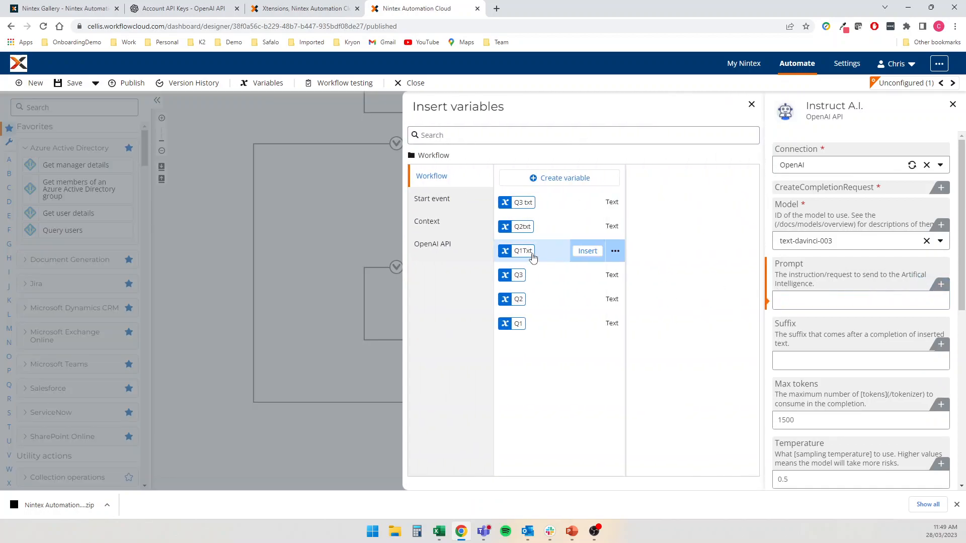
{"action": "left_click", "coordinate": [586, 276]}
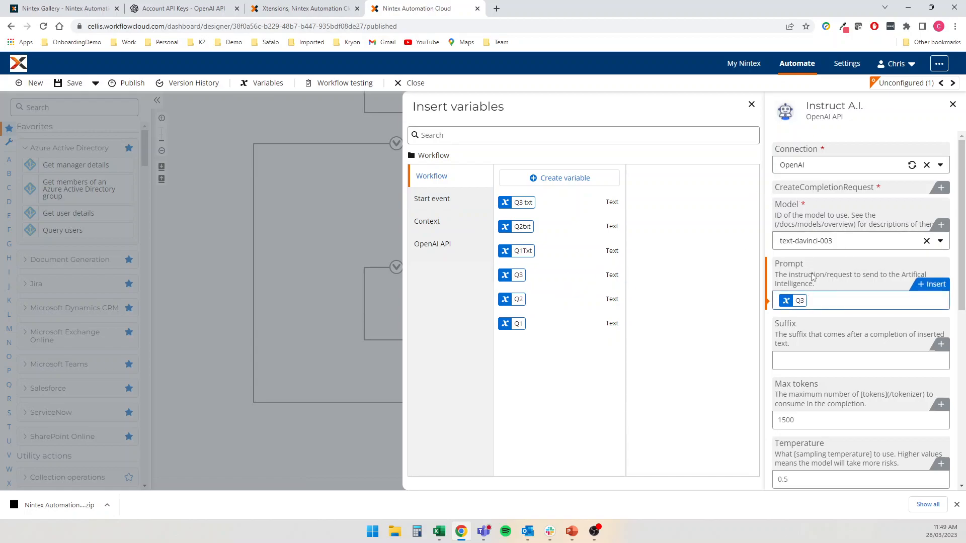
{"action": "left_click", "coordinate": [852, 296]}
Create a new Output 3 variable and assign it as the completion response output
{"action": "scroll", "coordinate": [852, 300], "scroll_direction": "down", "scroll_amount": 8}
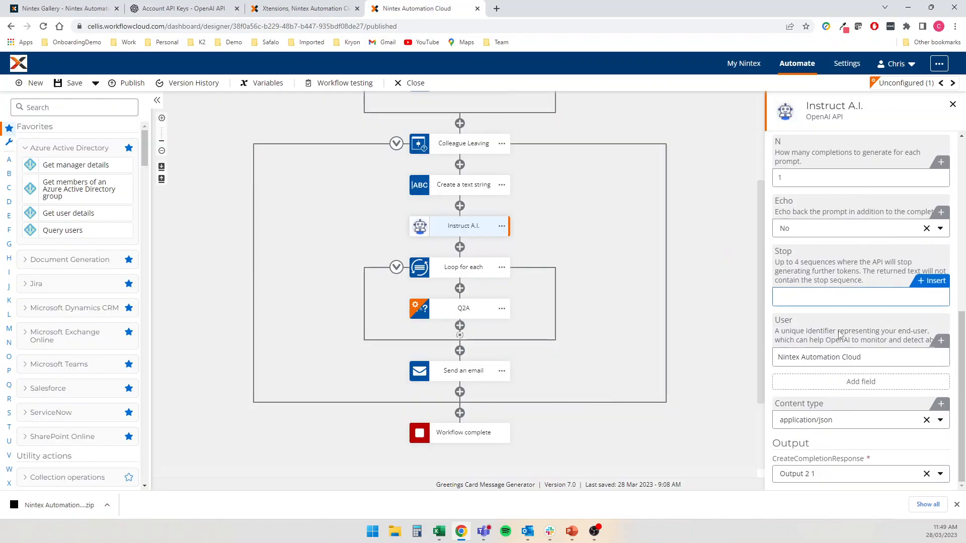
{"action": "left_click", "coordinate": [819, 475]}
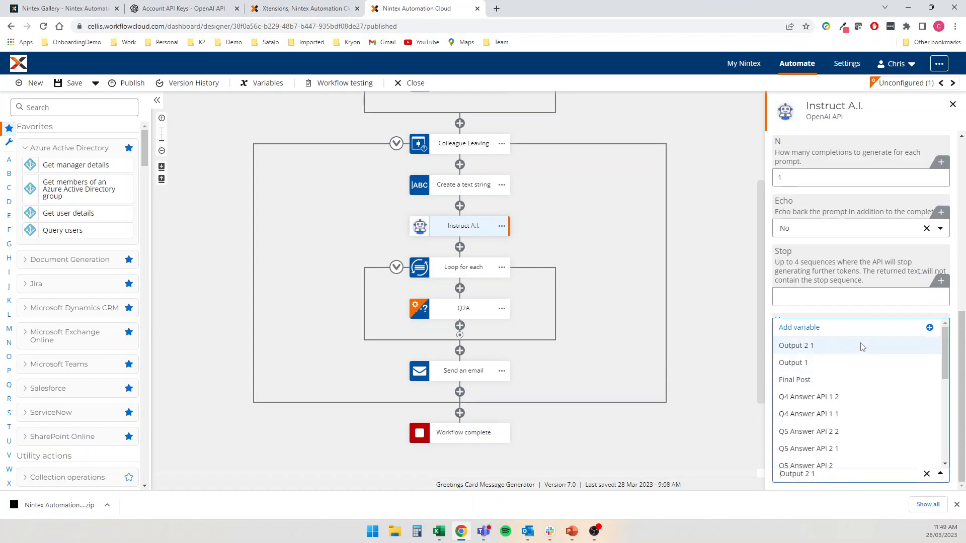
{"action": "scroll", "coordinate": [833, 399], "scroll_direction": "down", "scroll_amount": 10}
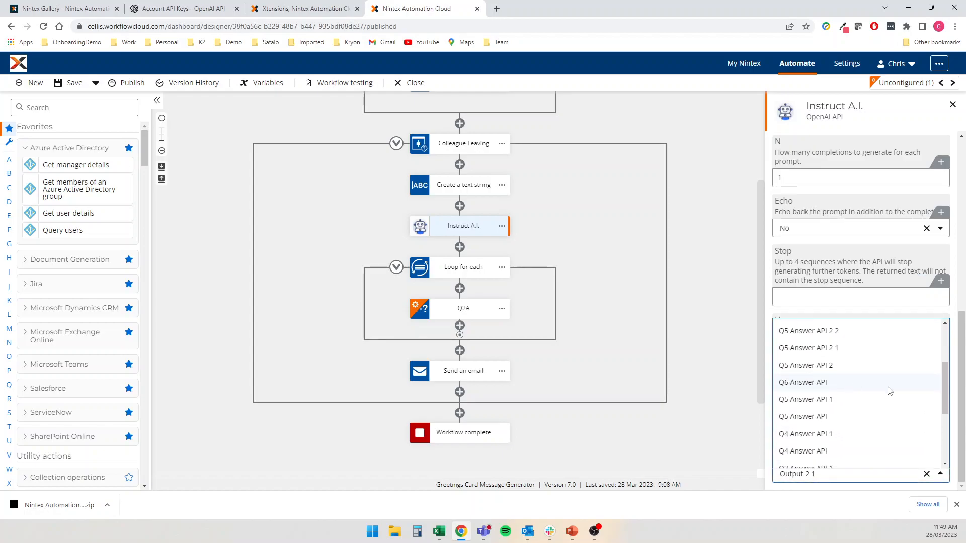
{"action": "left_click", "coordinate": [926, 474]}
{"action": "left_click", "coordinate": [850, 475]}
{"action": "left_click", "coordinate": [800, 328]}
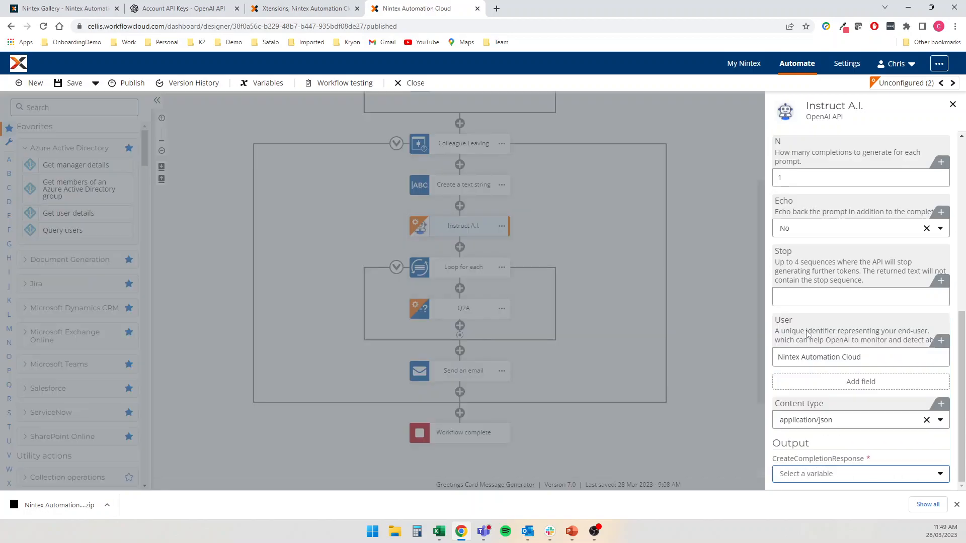
{"action": "left_click", "coordinate": [550, 179]}
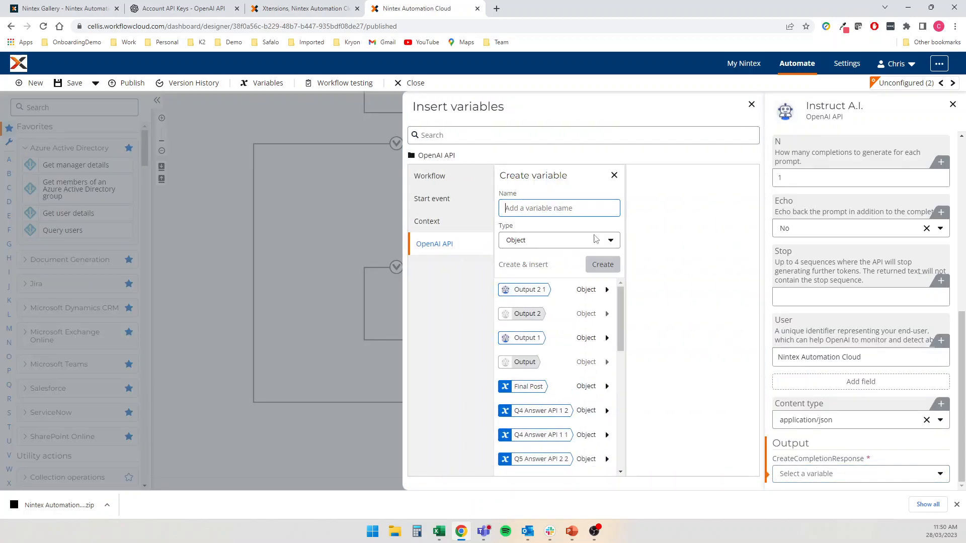
{"action": "type", "text": "ot"}
{"action": "key", "text": "BackSpace"}
{"action": "key", "text": "BackSpace"}
{"action": "type", "text": "Put["}
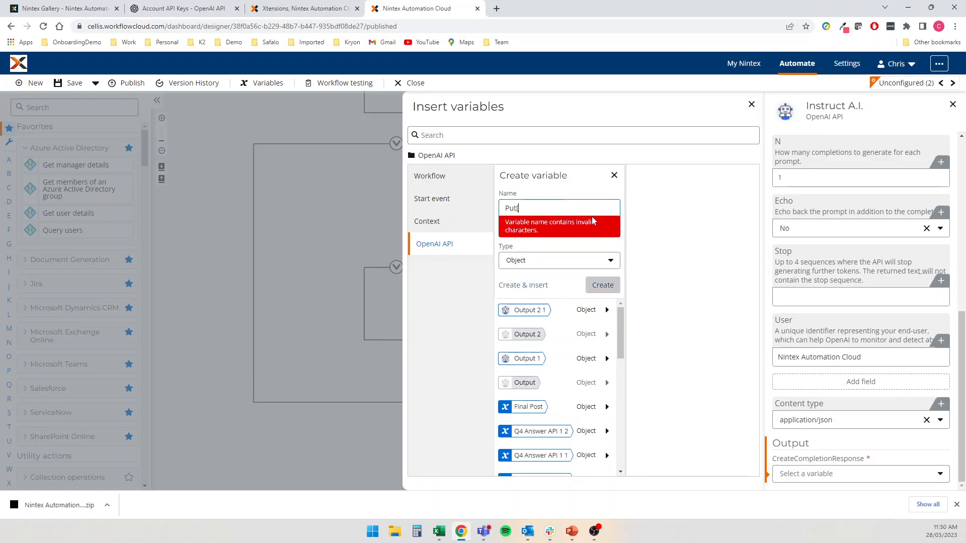
{"action": "key", "text": "BackSpace"}
{"action": "key", "text": "BackSpace"}
{"action": "key", "text": "BackSpace"}
{"action": "key", "text": "BackSpace"}
{"action": "type", "text": "Out"}
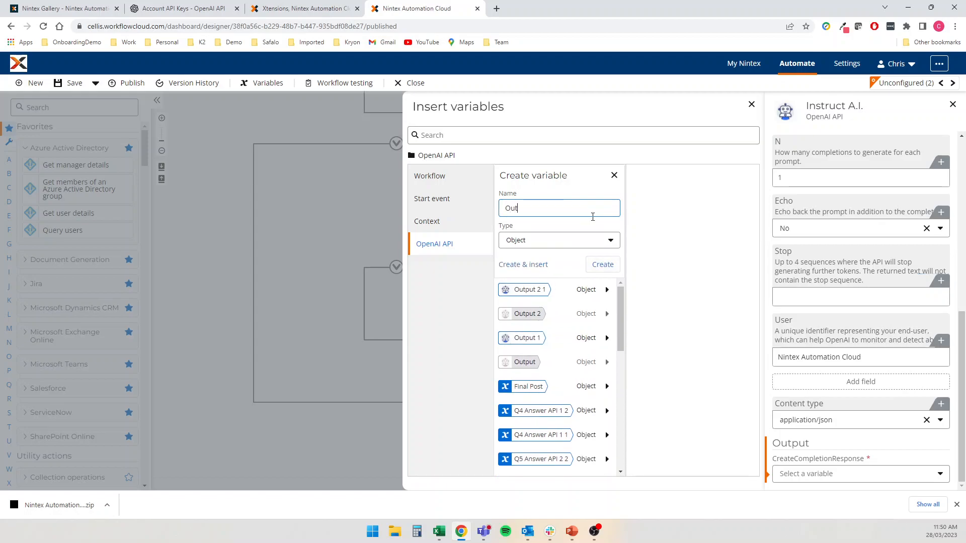
{"action": "type", "text": "put"}
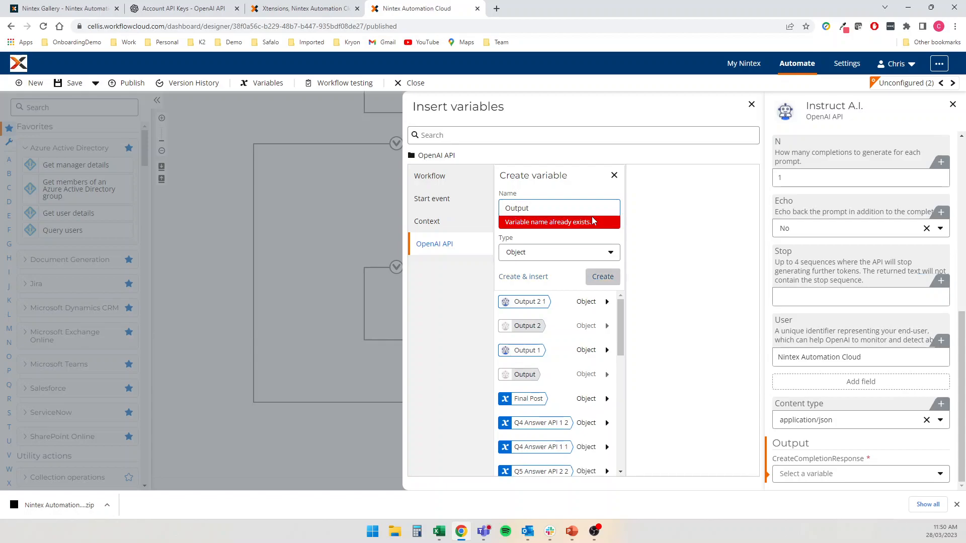
{"action": "type", "text": " 3"}
{"action": "left_click", "coordinate": [548, 265]}
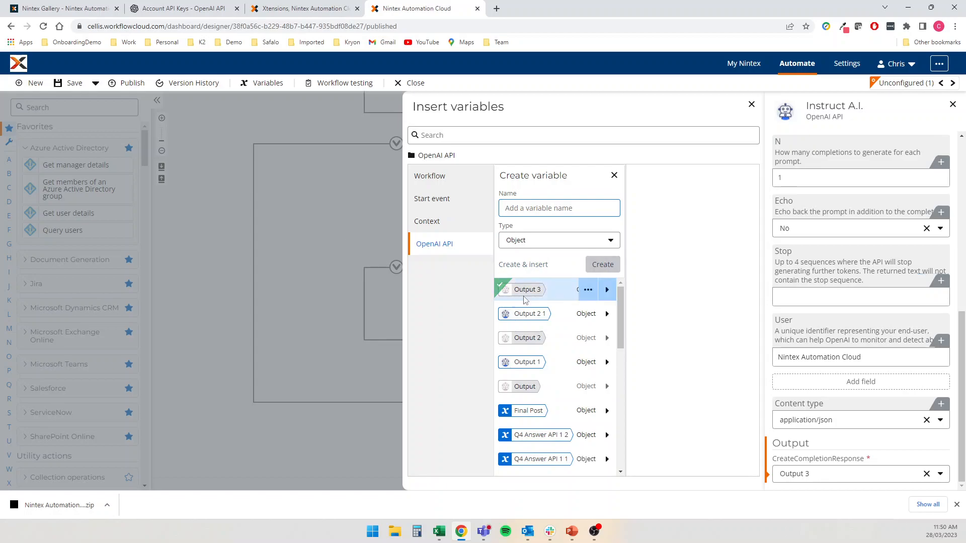
{"action": "left_click", "coordinate": [340, 221]}
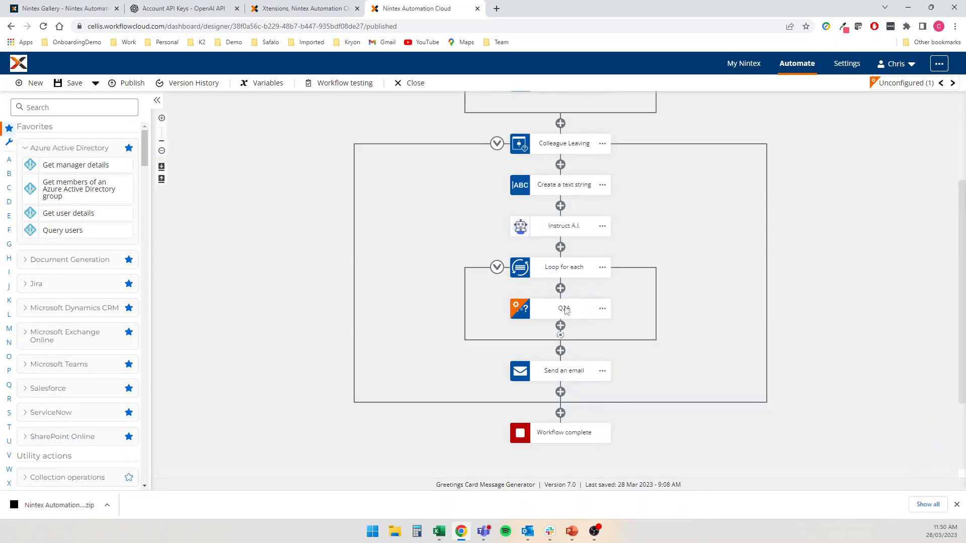
Make the Colleague Leaving loop iterate over Output 3's Choices collection
{"action": "left_click", "coordinate": [563, 270]}
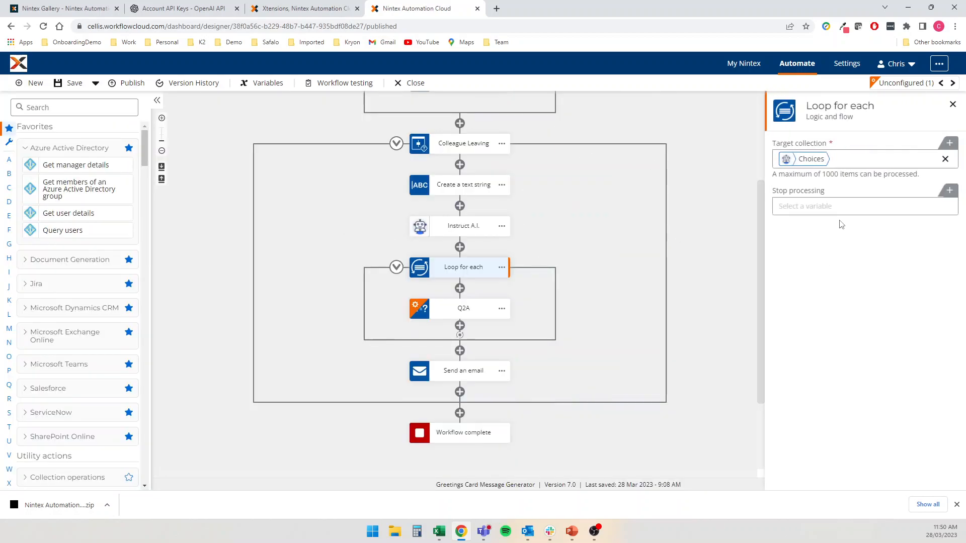
{"action": "left_click", "coordinate": [946, 159]}
{"action": "left_click", "coordinate": [916, 160]}
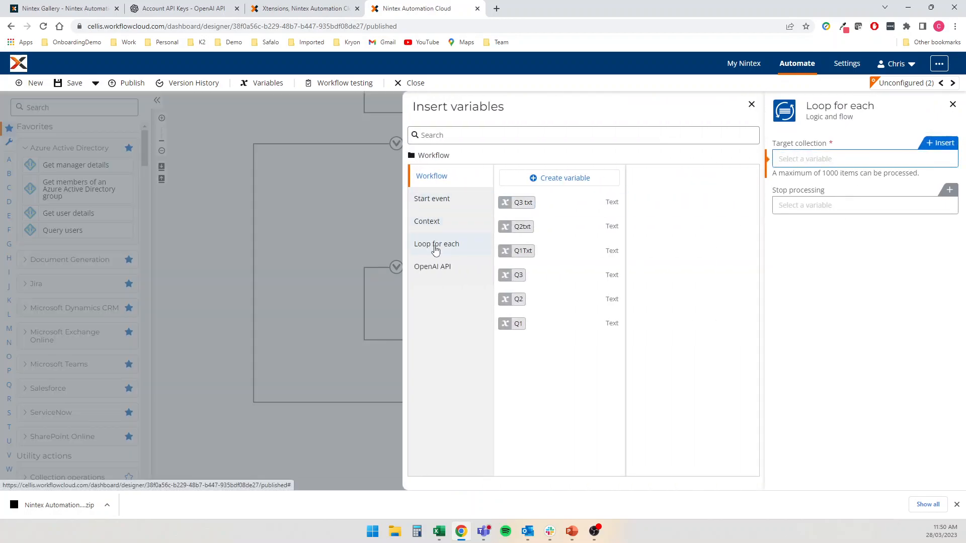
{"action": "left_click", "coordinate": [432, 246]}
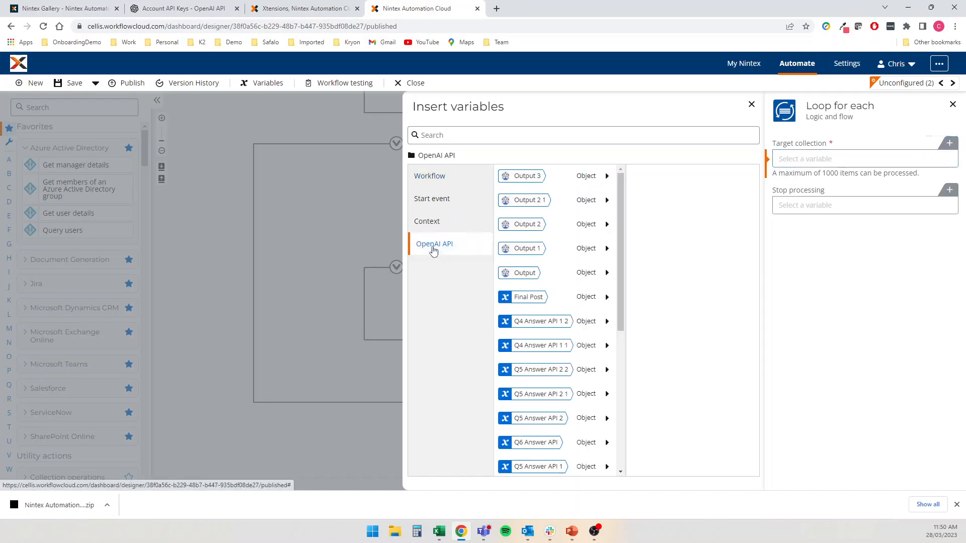
{"action": "left_click", "coordinate": [606, 176]}
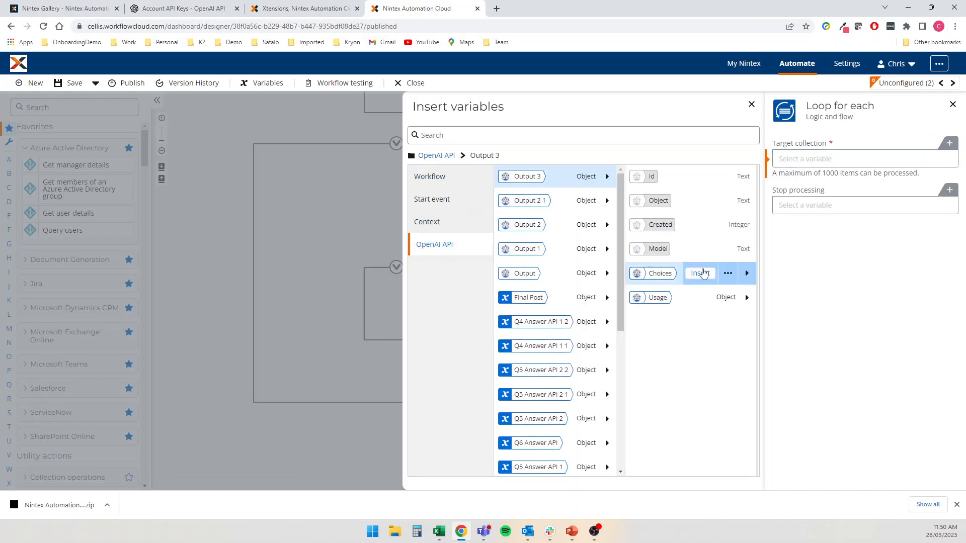
{"action": "left_click", "coordinate": [701, 273]}
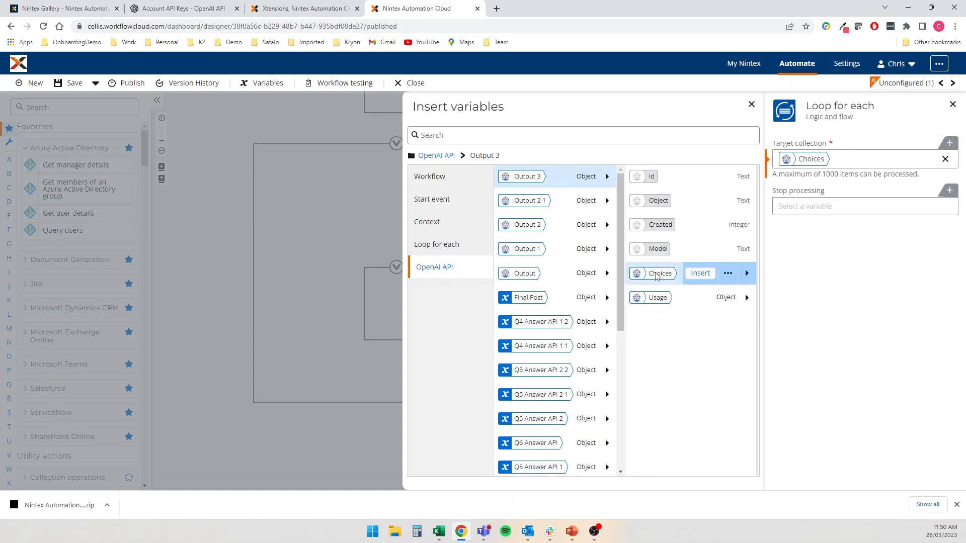
{"action": "left_click", "coordinate": [343, 239]}
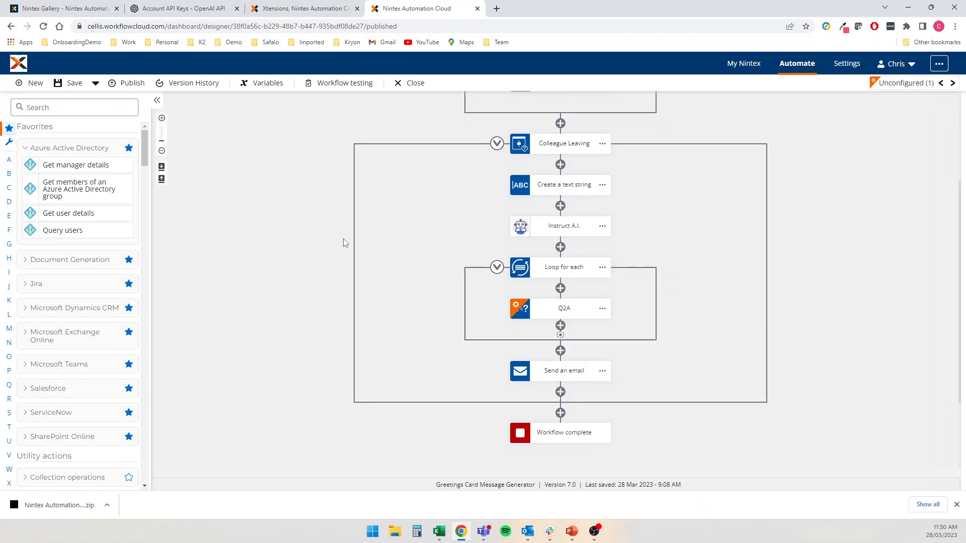
{"action": "left_click", "coordinate": [564, 308]}
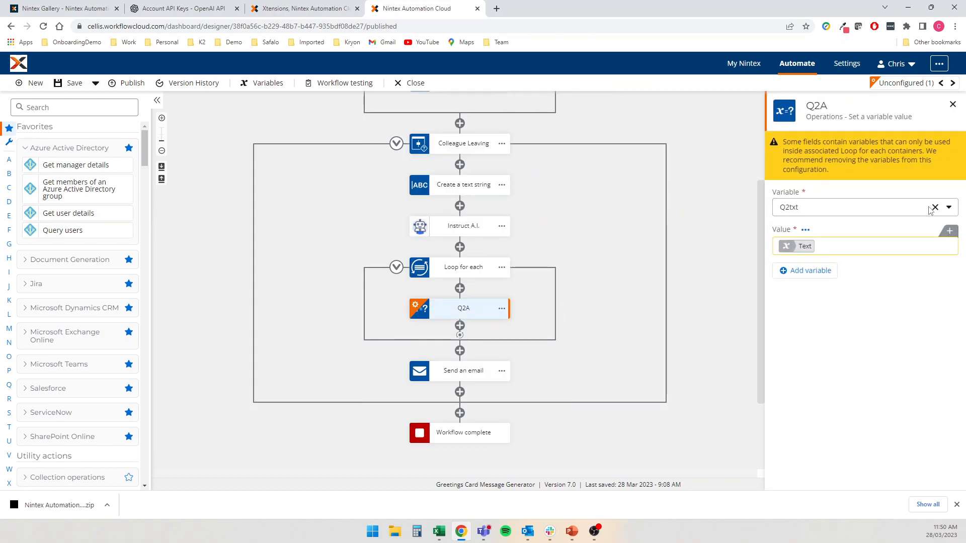
Make the Colleague Leaving Q2A step set Q3 txt, comparing against the Wedding branch's step
{"action": "left_click", "coordinate": [935, 207]}
{"action": "left_click", "coordinate": [890, 162]}
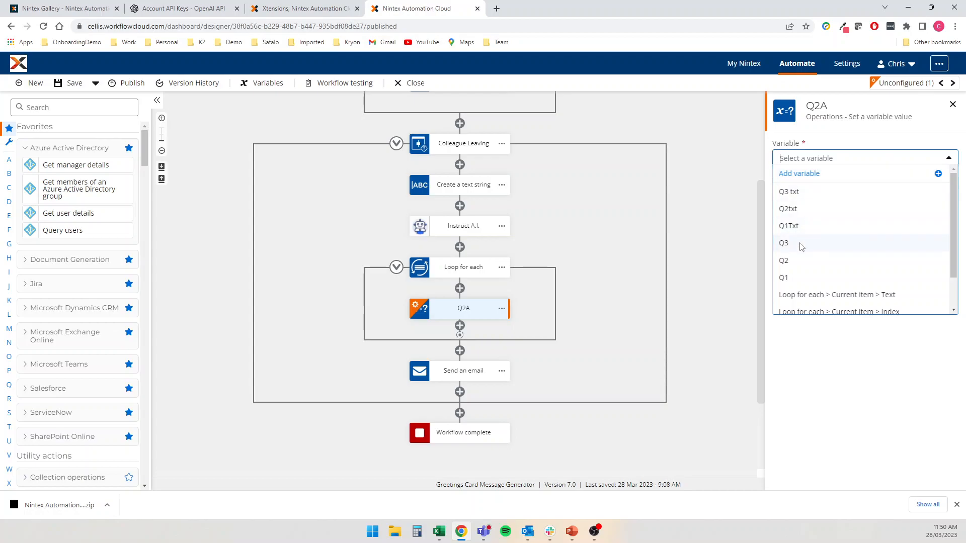
{"action": "left_click", "coordinate": [806, 196]}
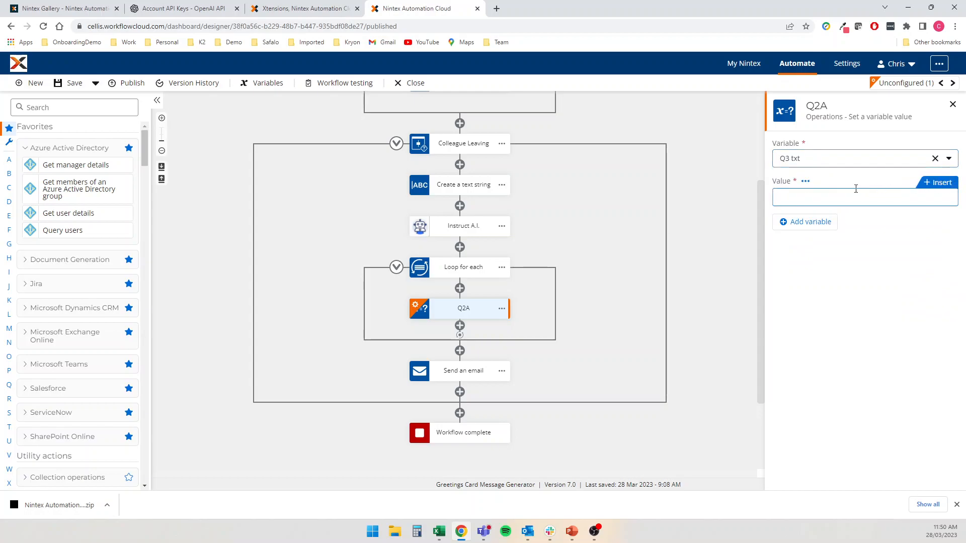
{"action": "scroll", "coordinate": [503, 157], "scroll_direction": "up", "scroll_amount": 2}
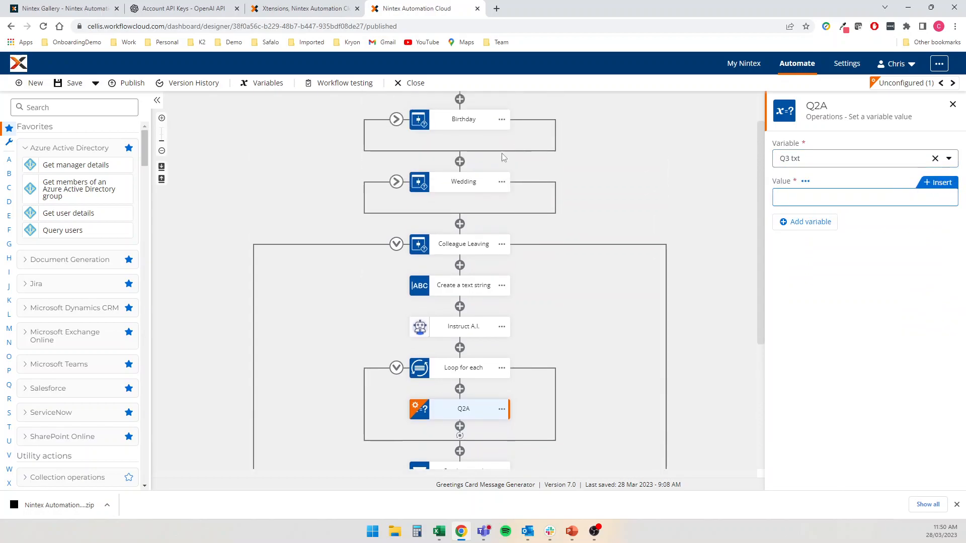
{"action": "left_click", "coordinate": [396, 183]}
{"action": "scroll", "coordinate": [461, 151], "scroll_direction": "down", "scroll_amount": 4}
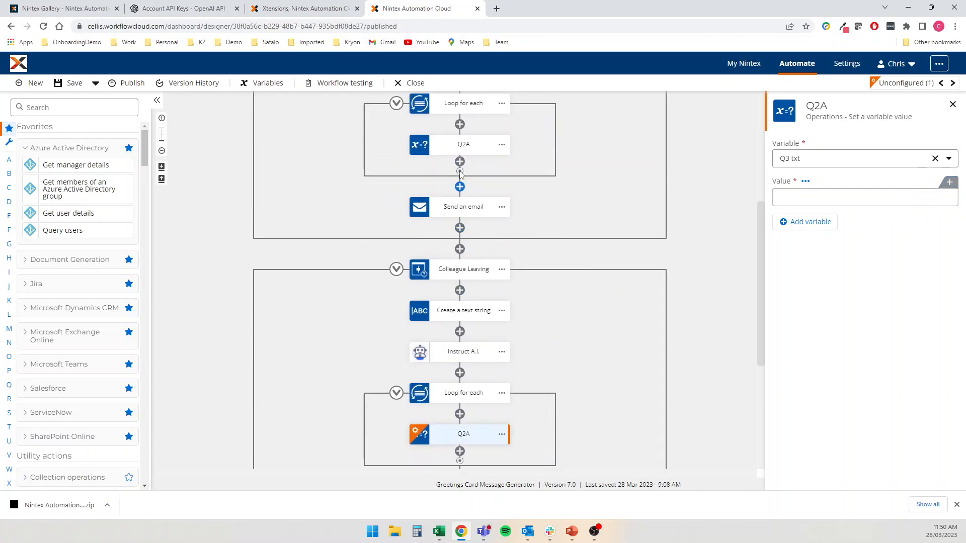
{"action": "left_click", "coordinate": [462, 149]}
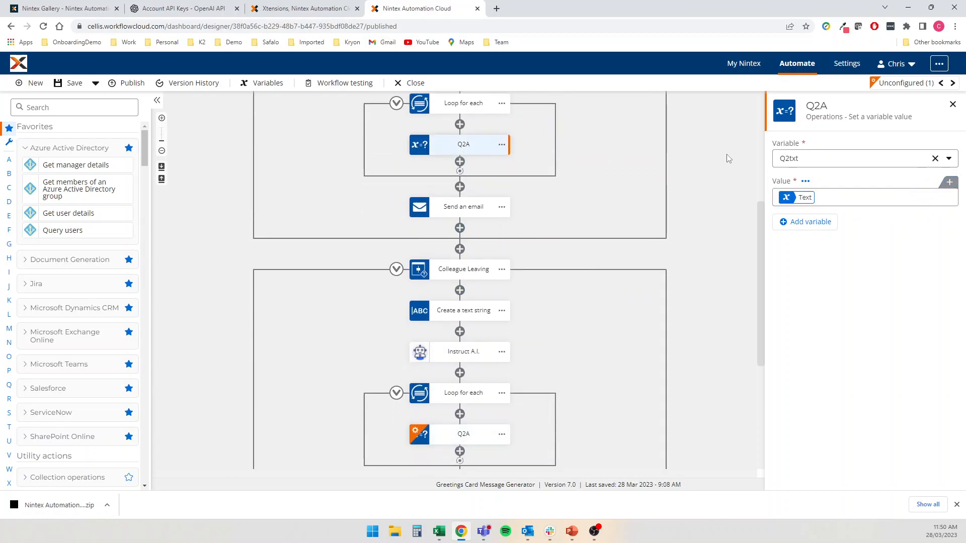
Set the Q3 txt value to the loop's Current item Text
{"action": "double_click", "coordinate": [461, 434]}
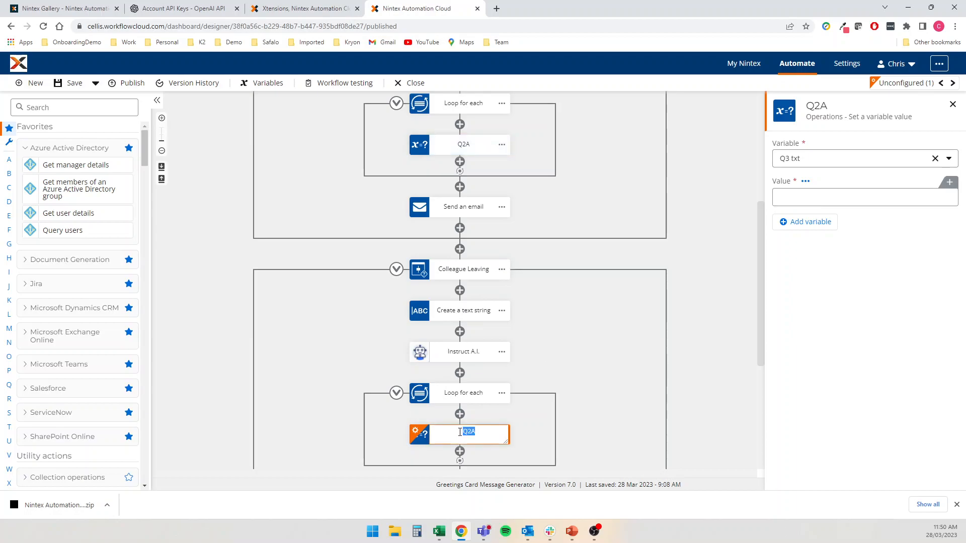
{"action": "left_click", "coordinate": [935, 198]}
{"action": "left_click", "coordinate": [938, 182]}
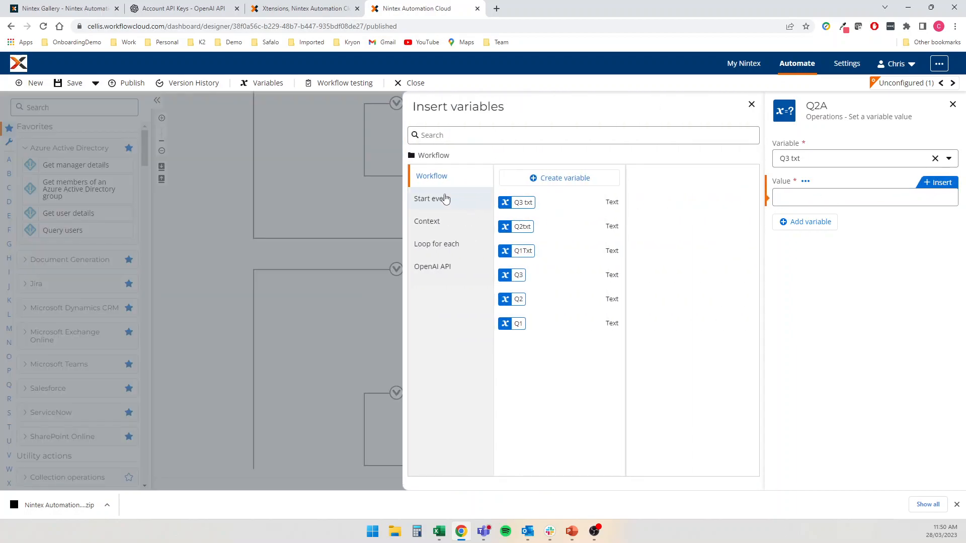
{"action": "left_click", "coordinate": [823, 198]}
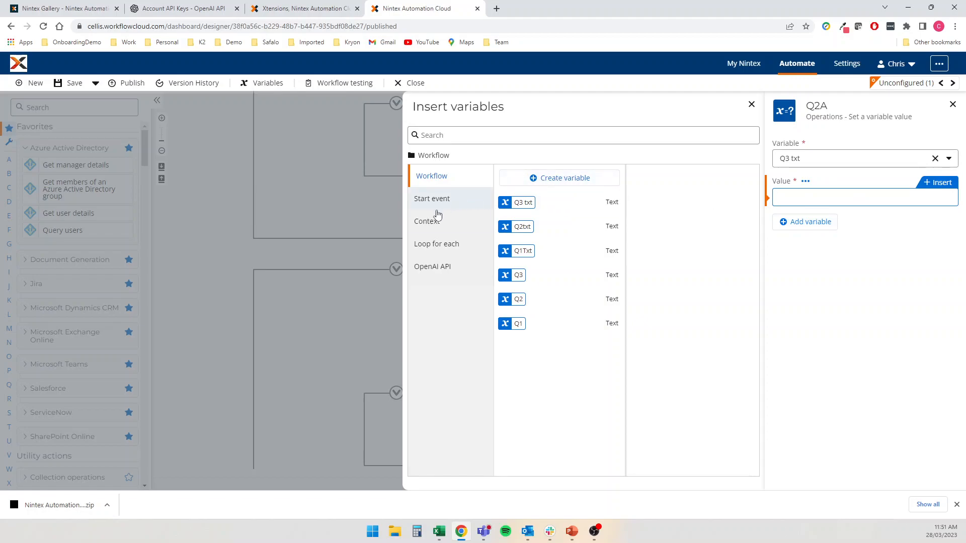
{"action": "left_click", "coordinate": [431, 248]}
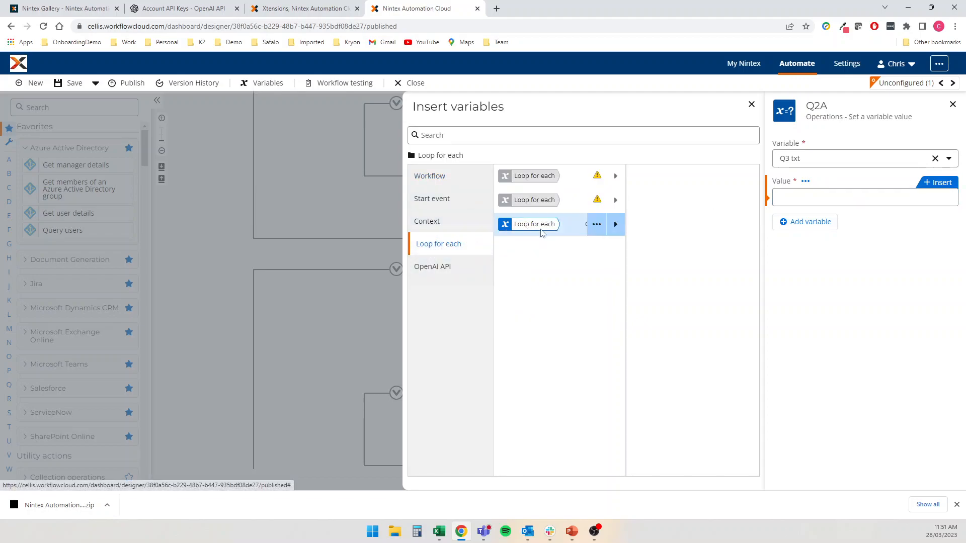
{"action": "left_click", "coordinate": [615, 228]}
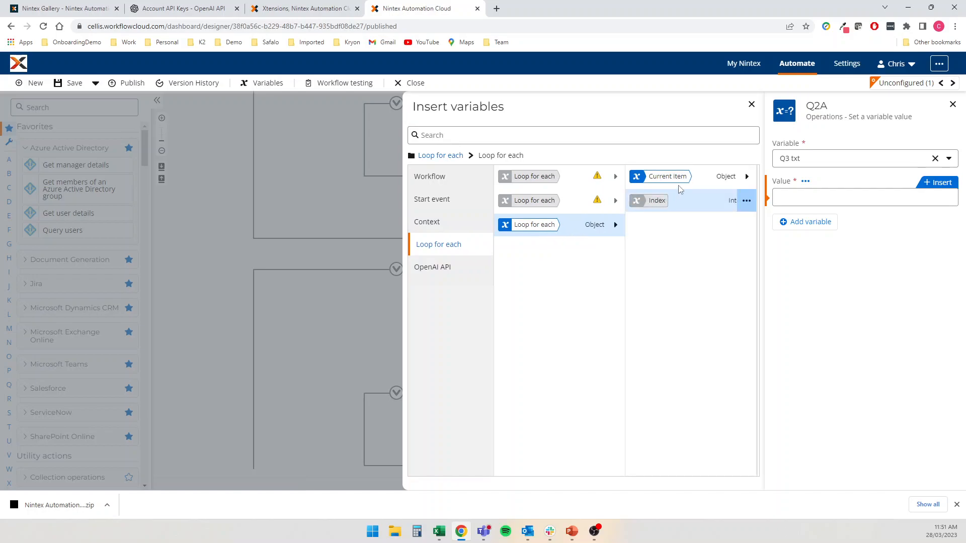
{"action": "left_click", "coordinate": [747, 177]}
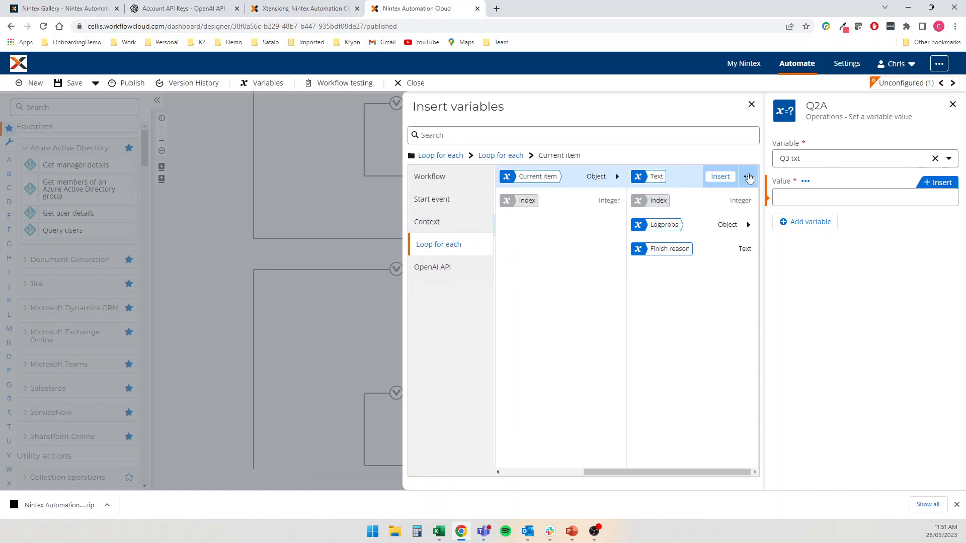
{"action": "left_click", "coordinate": [720, 176]}
{"action": "left_click", "coordinate": [358, 351]}
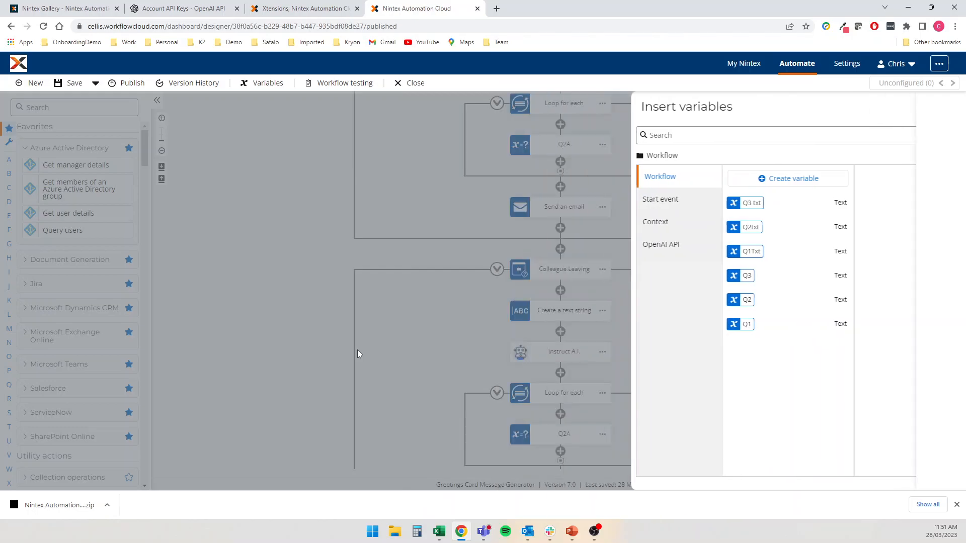
{"action": "left_click", "coordinate": [565, 266]}
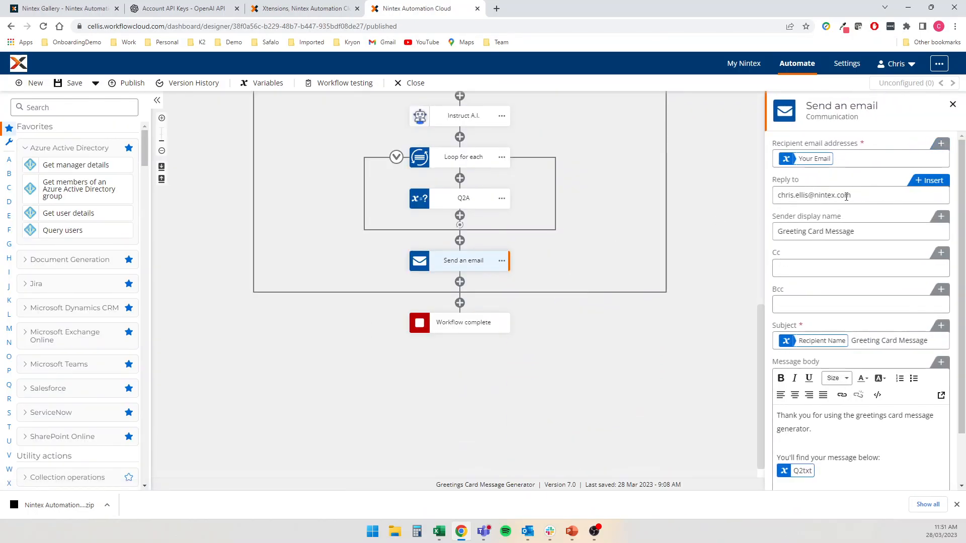
Replace Q2txt in the email's message body with Q3 txt on its own line
{"action": "scroll", "coordinate": [834, 390], "scroll_direction": "down", "scroll_amount": 1}
{"action": "scroll", "coordinate": [834, 391], "scroll_direction": "down", "scroll_amount": 1}
{"action": "left_click", "coordinate": [824, 421]}
{"action": "key", "text": "BackSpace"}
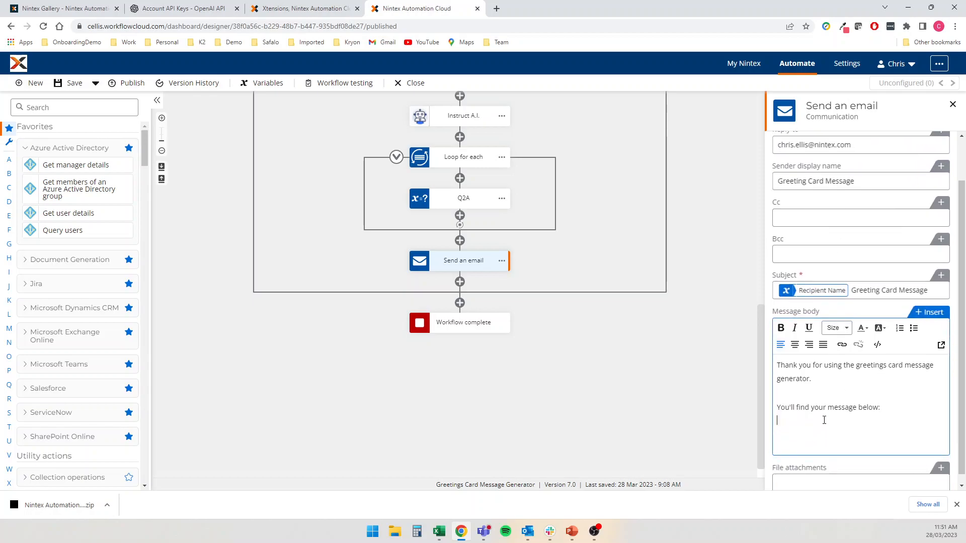
{"action": "left_click", "coordinate": [937, 313]}
{"action": "left_click", "coordinate": [585, 204]}
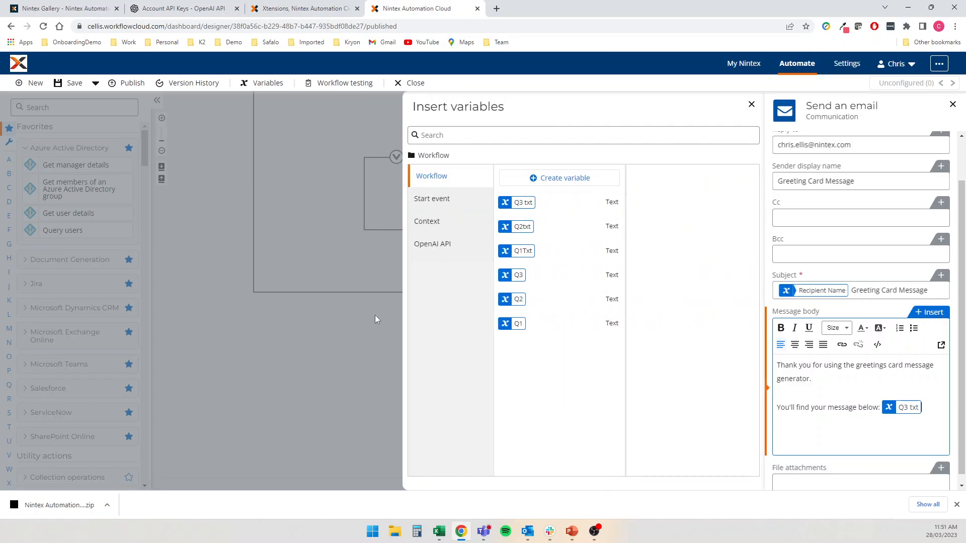
{"action": "left_click", "coordinate": [889, 407]}
{"action": "key", "text": "Return"}
{"action": "key", "text": "Return"}
{"action": "left_click", "coordinate": [268, 361]}
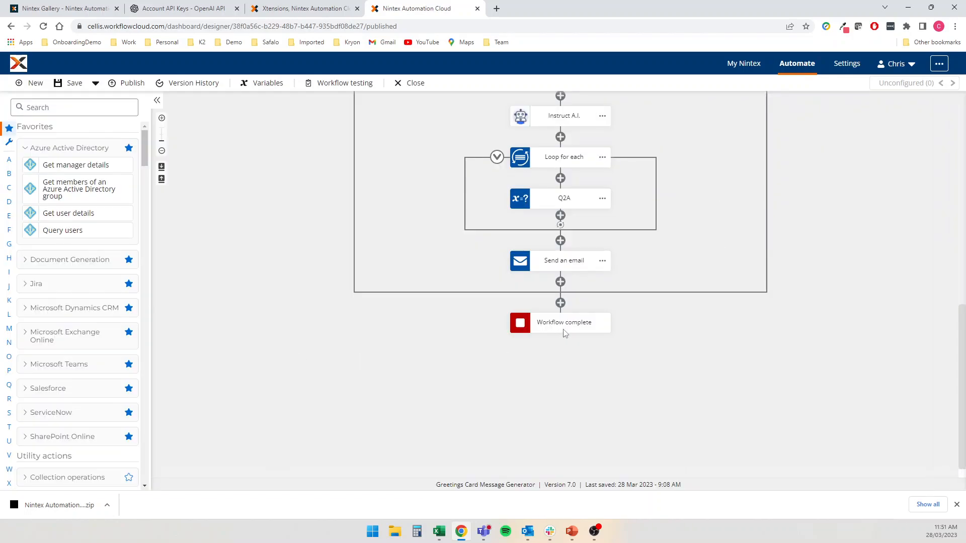
Rename the Colleague Leaving Q2A step to Q3A
{"action": "scroll", "coordinate": [639, 276], "scroll_direction": "up", "scroll_amount": 1}
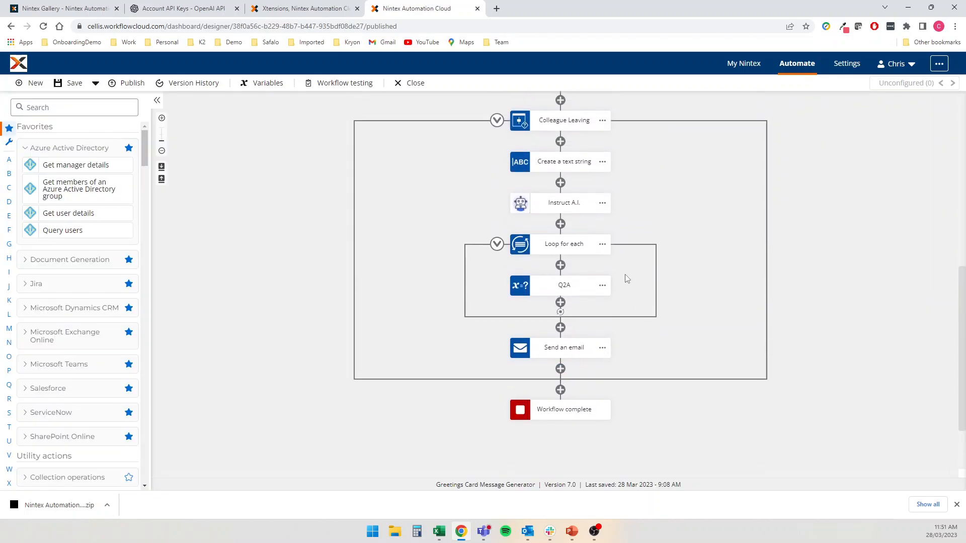
{"action": "left_click", "coordinate": [567, 302]}
{"action": "left_click", "coordinate": [468, 302]}
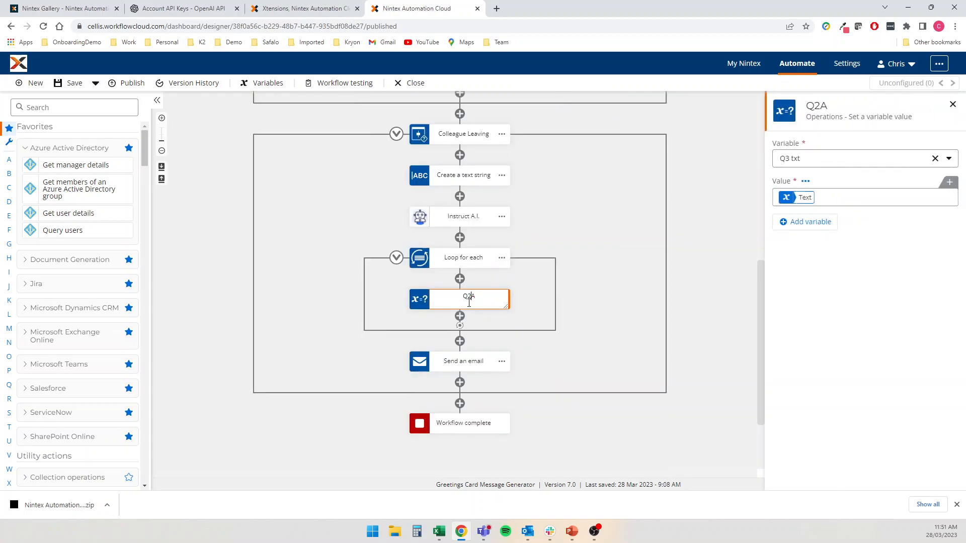
{"action": "type", "text": "Q3A"}
{"action": "left_click", "coordinate": [596, 306]}
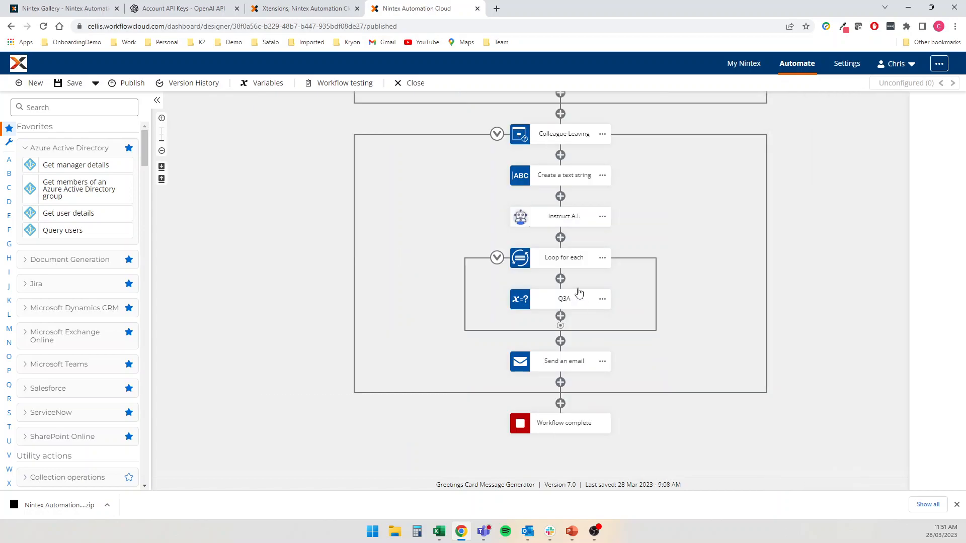
Review the branch condition, prompt, Instruct A.I., loop, Q3A and email settings, then close them
{"action": "left_click", "coordinate": [563, 134]}
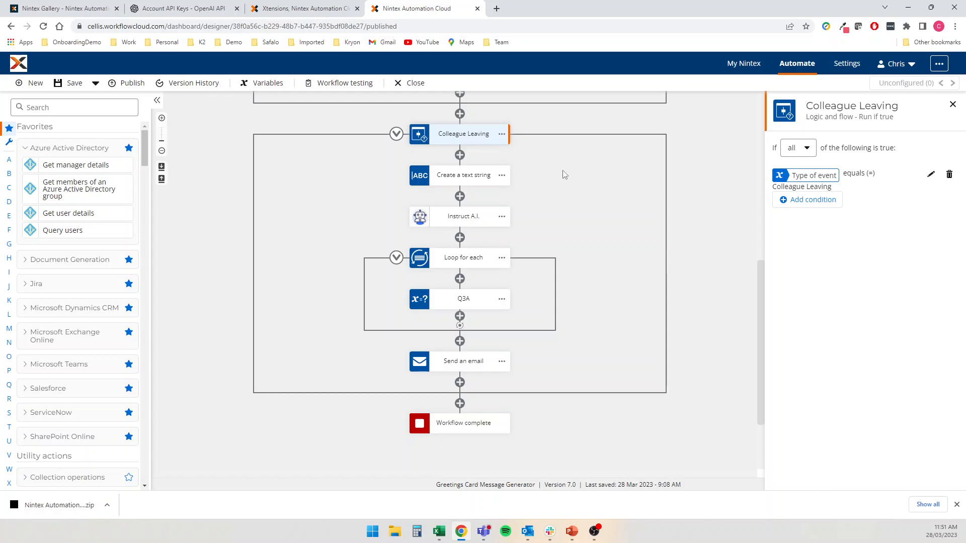
{"action": "left_click", "coordinate": [446, 175]}
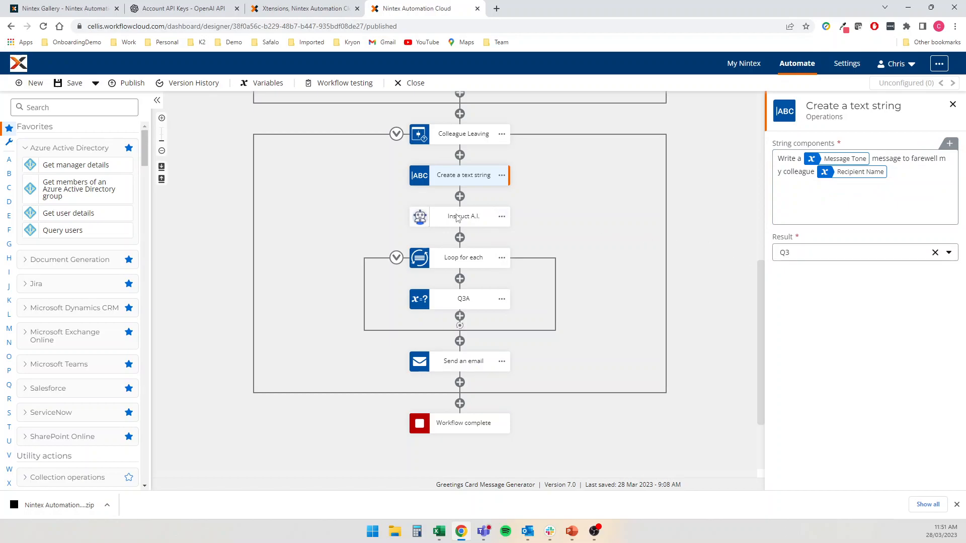
{"action": "left_click", "coordinate": [458, 217]}
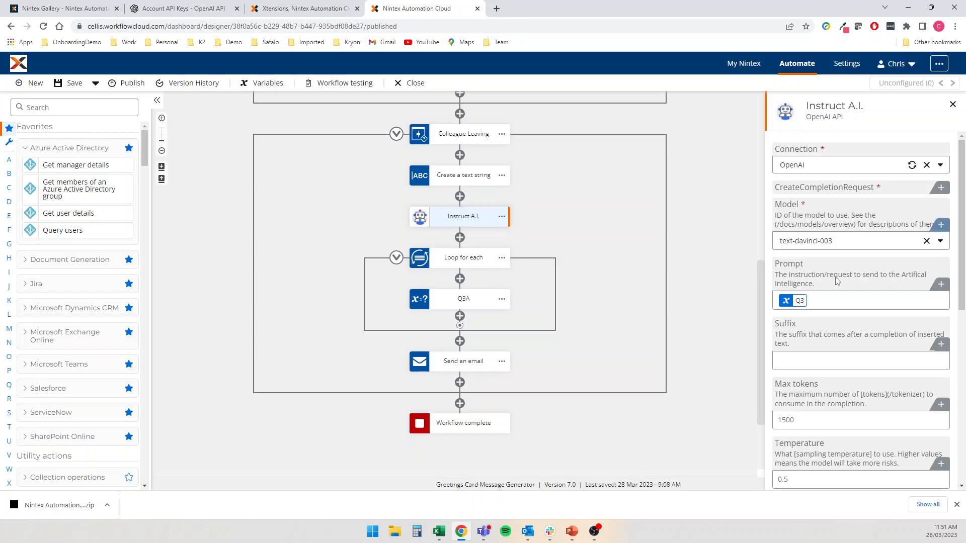
{"action": "scroll", "coordinate": [796, 304], "scroll_direction": "down", "scroll_amount": 1}
{"action": "scroll", "coordinate": [795, 304], "scroll_direction": "down", "scroll_amount": 7}
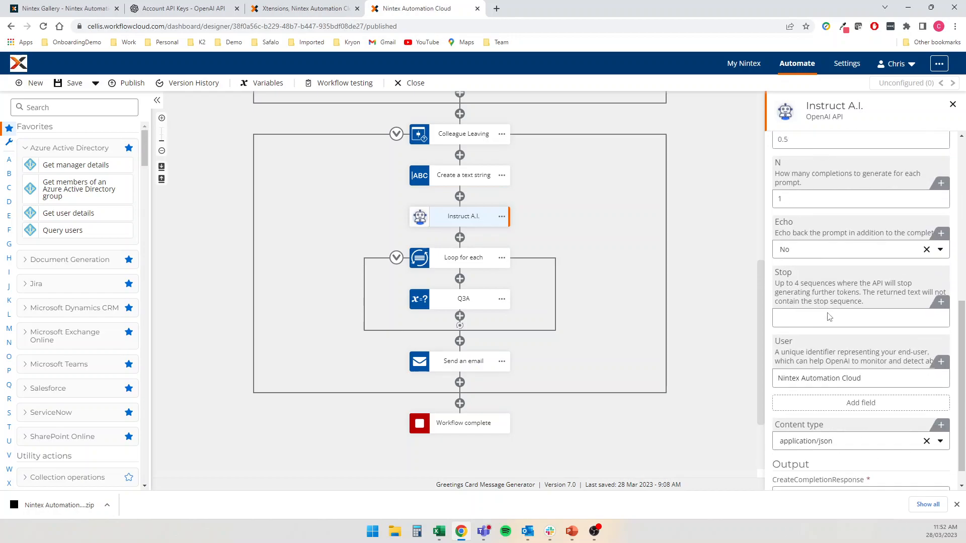
{"action": "left_click", "coordinate": [459, 258]}
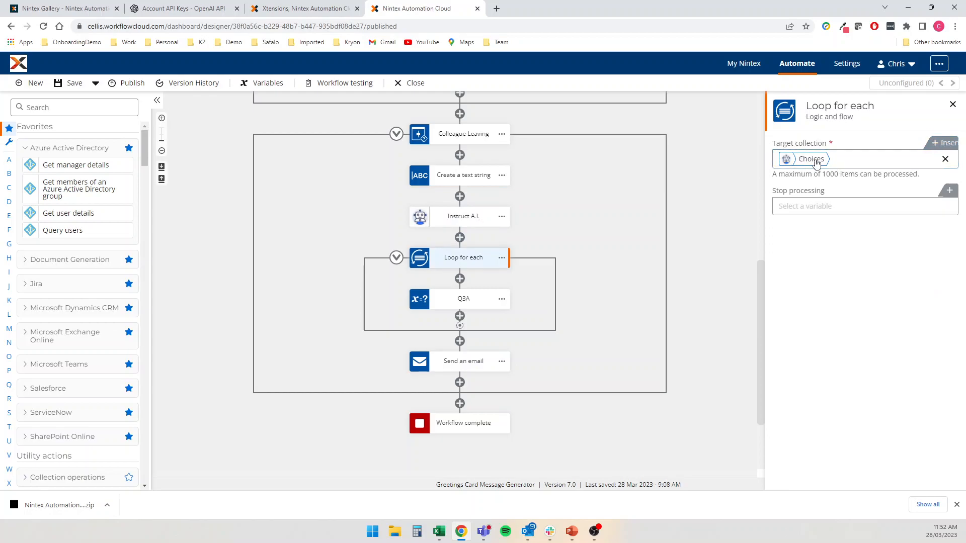
{"action": "left_click", "coordinate": [465, 302]}
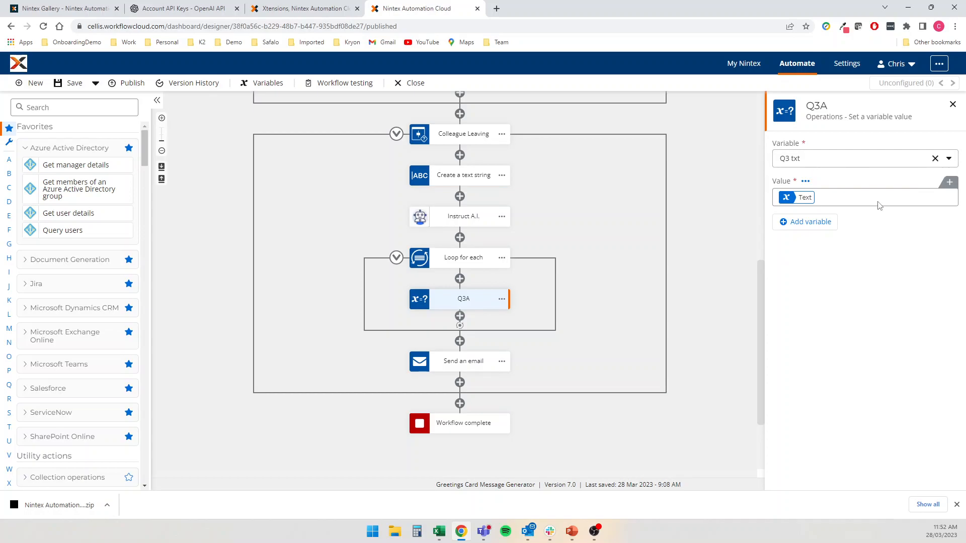
{"action": "mouse_move", "coordinate": [807, 199]}
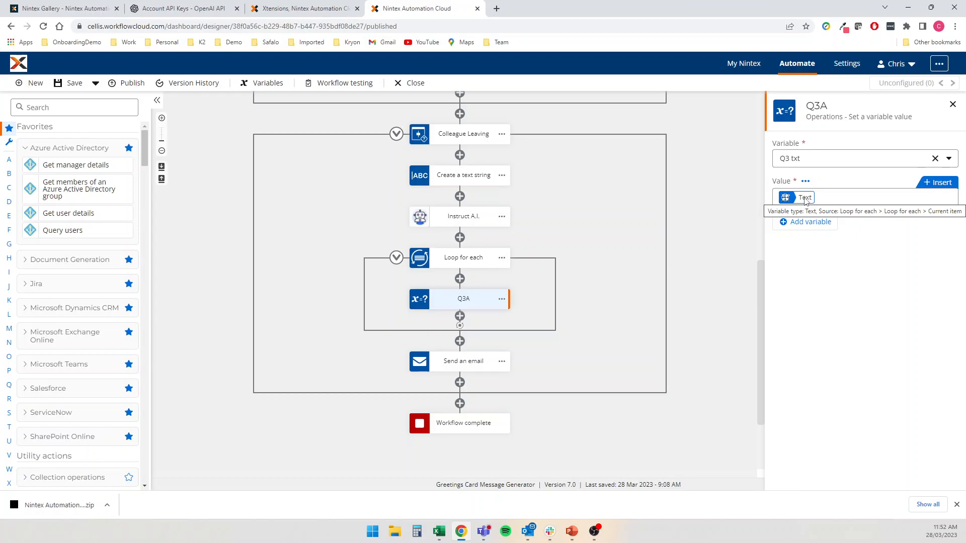
{"action": "left_click", "coordinate": [459, 363]}
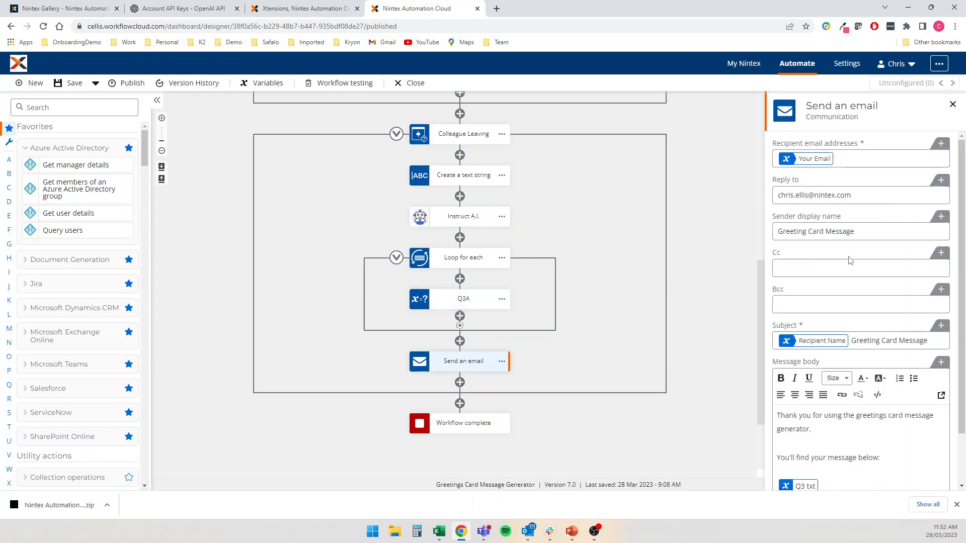
{"action": "scroll", "coordinate": [847, 258], "scroll_direction": "down", "scroll_amount": 2}
{"action": "left_click", "coordinate": [612, 322]}
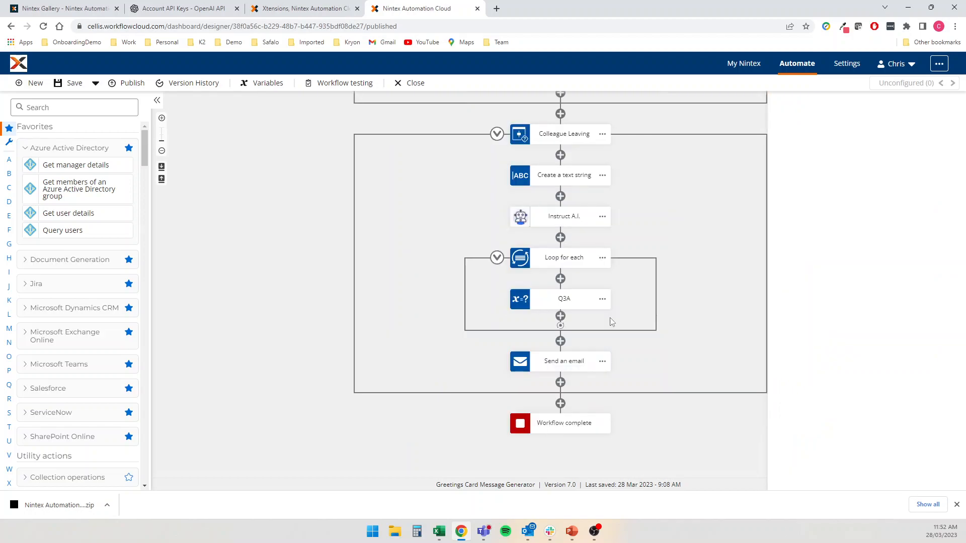
Publish the workflow as version 8.0 and copy its web form URL
{"action": "left_click", "coordinate": [132, 84]}
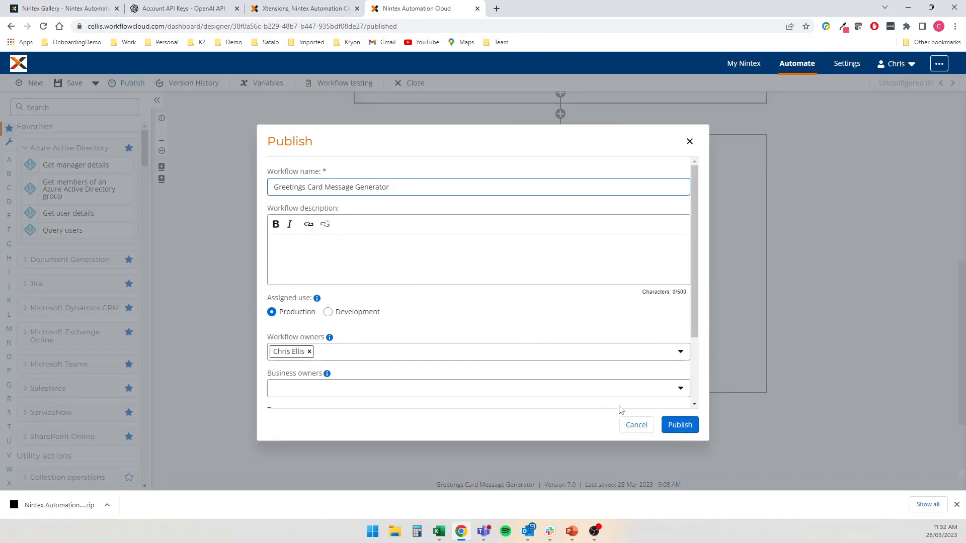
{"action": "left_click", "coordinate": [679, 423]}
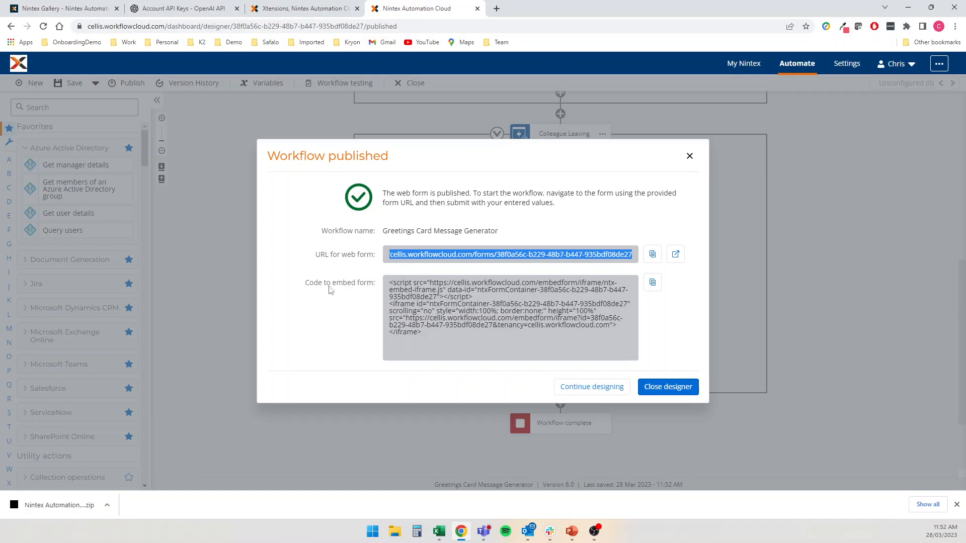
{"action": "left_click", "coordinate": [653, 255]}
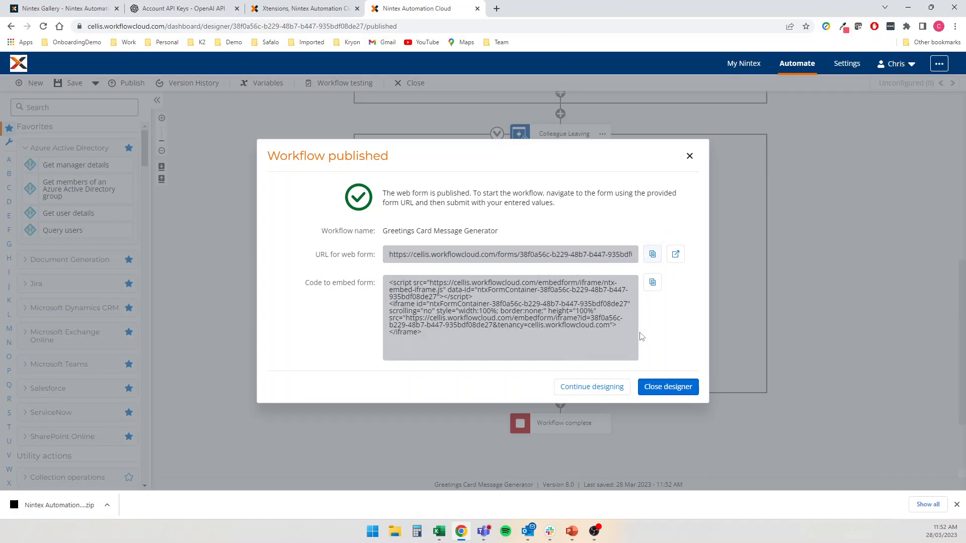
{"action": "left_click", "coordinate": [601, 387]}
{"action": "scroll", "coordinate": [676, 280], "scroll_direction": "up", "scroll_amount": 6}
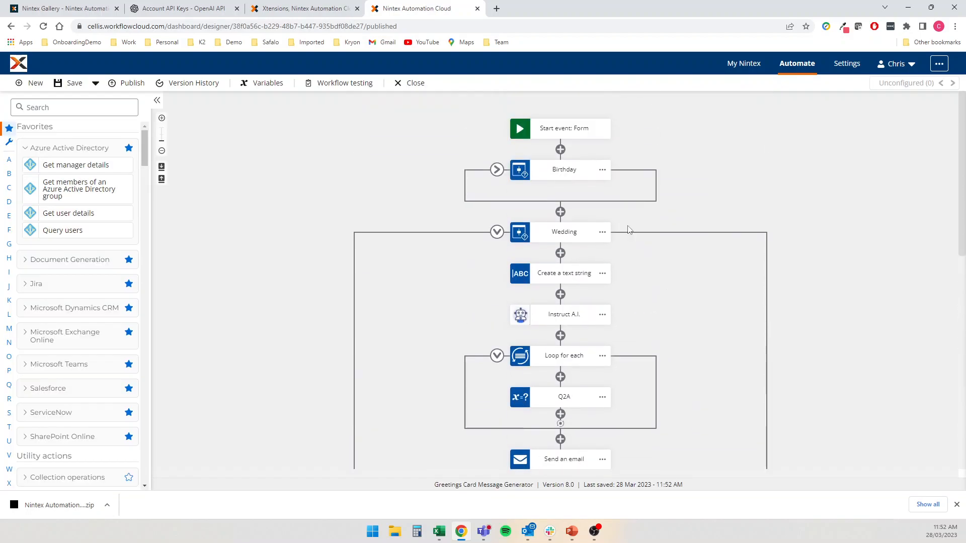
Load the copied web form URL in a new browser tab
{"action": "left_click", "coordinate": [557, 129]}
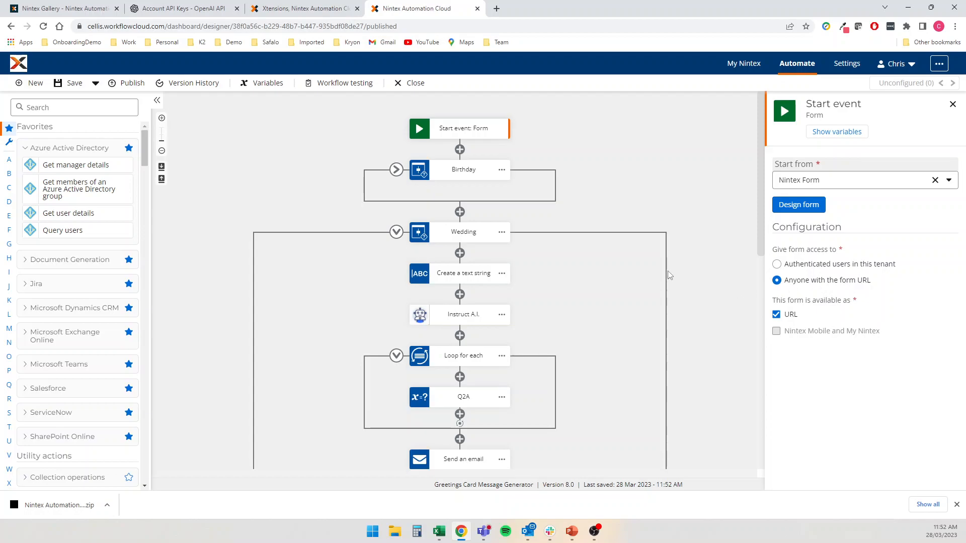
{"action": "left_click", "coordinate": [496, 9]}
{"action": "key", "text": "ctrl+v"}
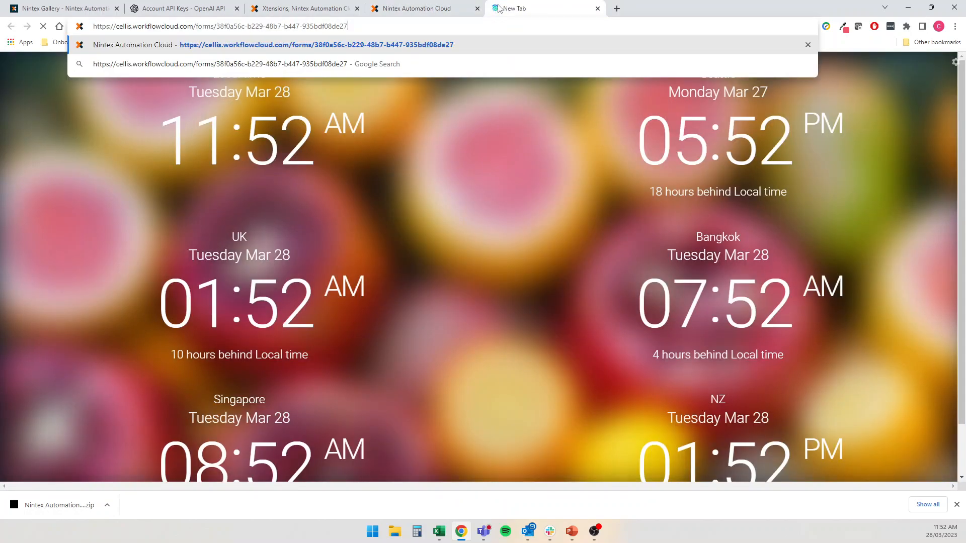
{"action": "key", "text": "Return"}
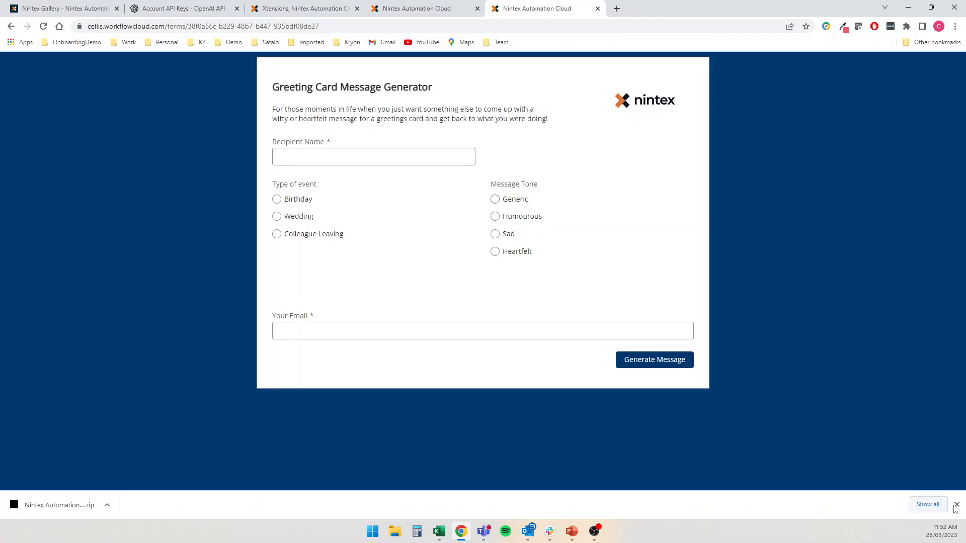
{"action": "left_click", "coordinate": [956, 505]}
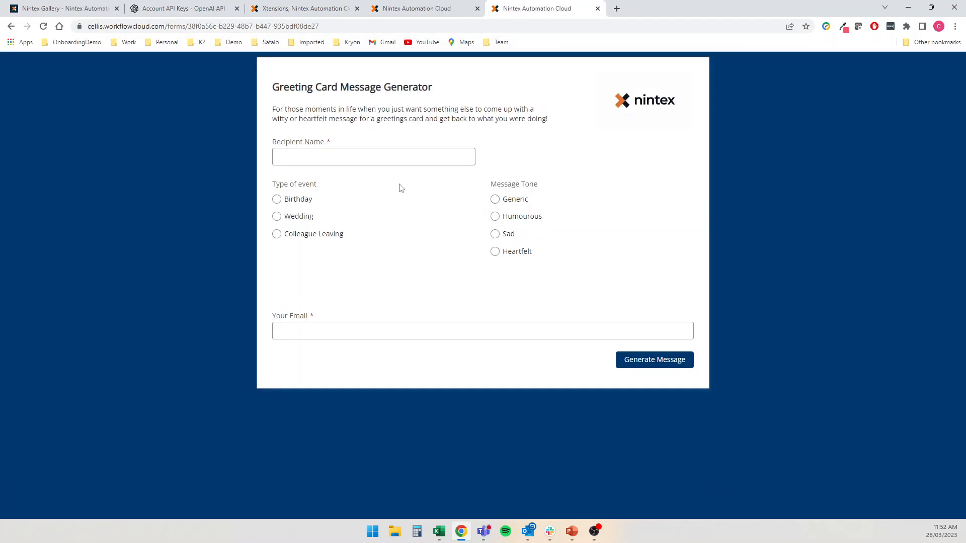
Fill the form for a 40th Birthday in a Humourous tone with the requester's e-mail, and submit
{"action": "left_click", "coordinate": [352, 155]}
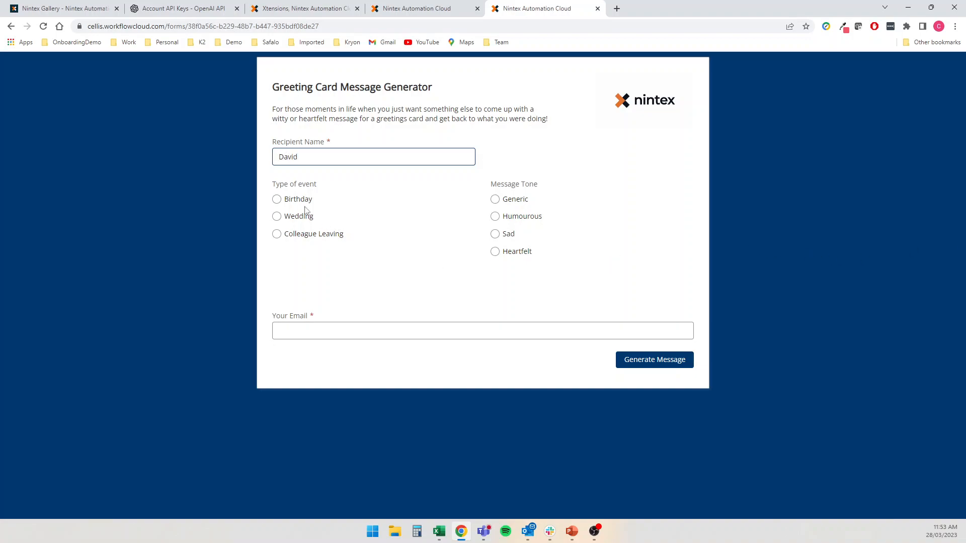
{"action": "left_click", "coordinate": [280, 199]}
{"action": "left_click", "coordinate": [310, 286]}
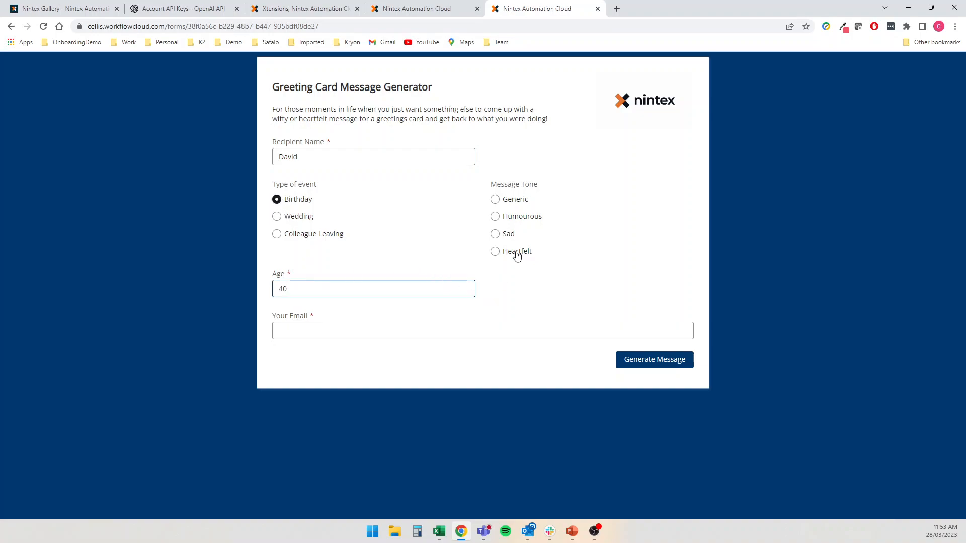
{"action": "left_click", "coordinate": [520, 220]}
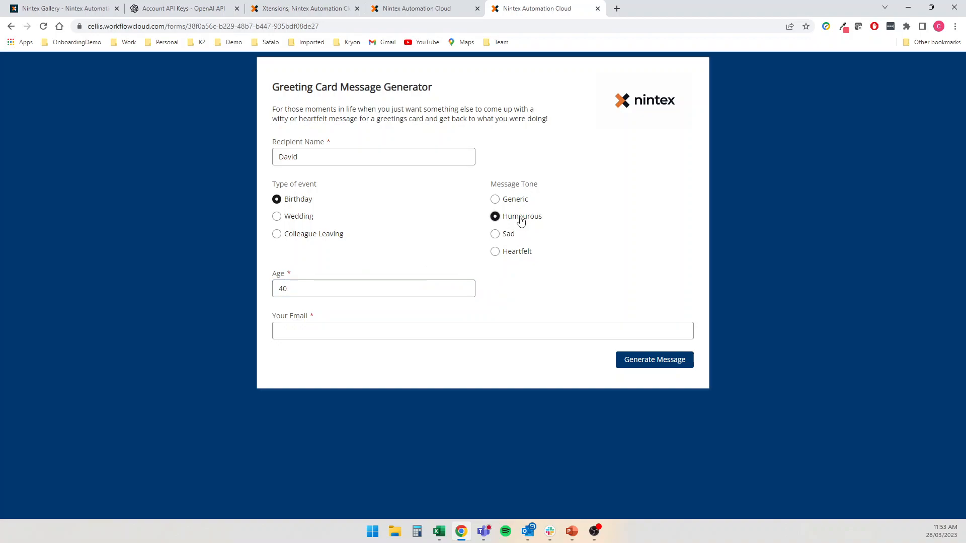
{"action": "left_click", "coordinate": [380, 332]}
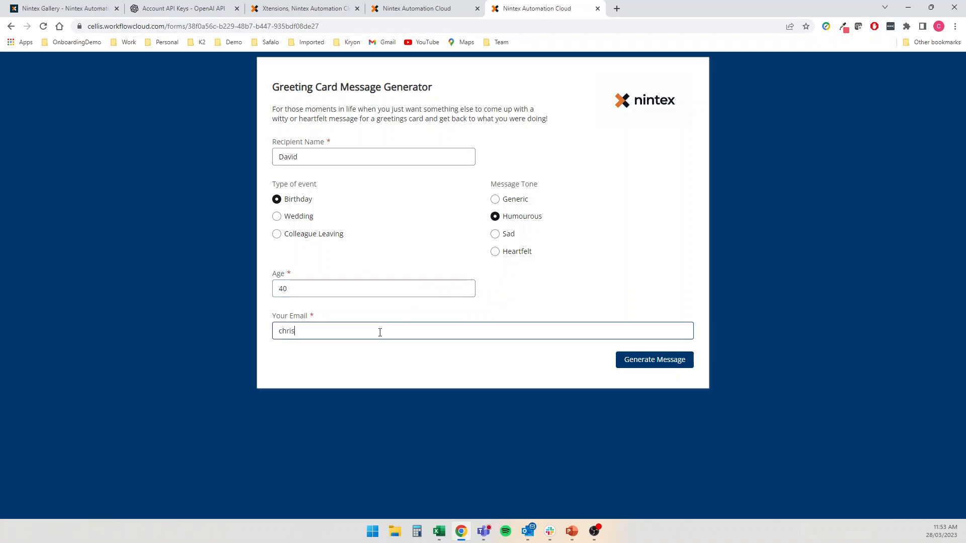
{"action": "left_click", "coordinate": [660, 358]}
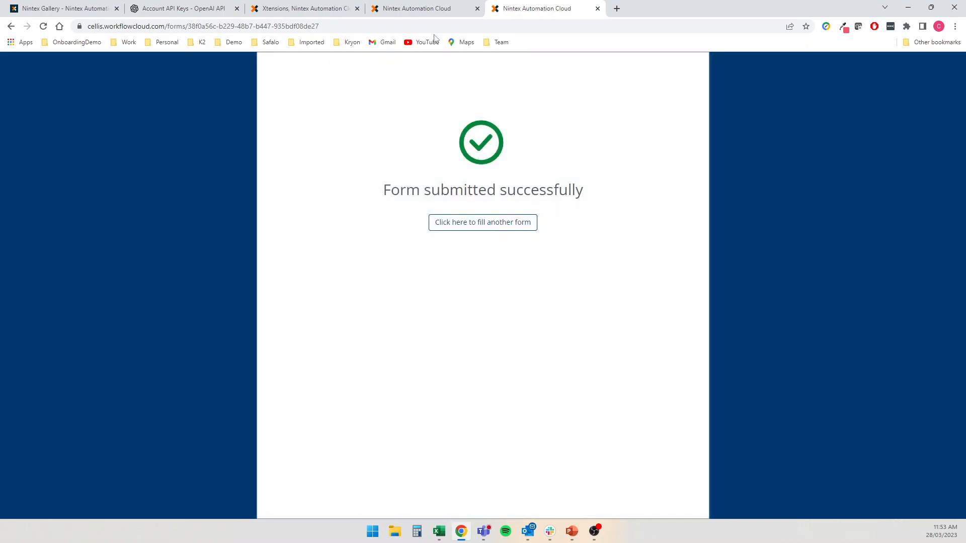
{"action": "left_click", "coordinate": [430, 13]}
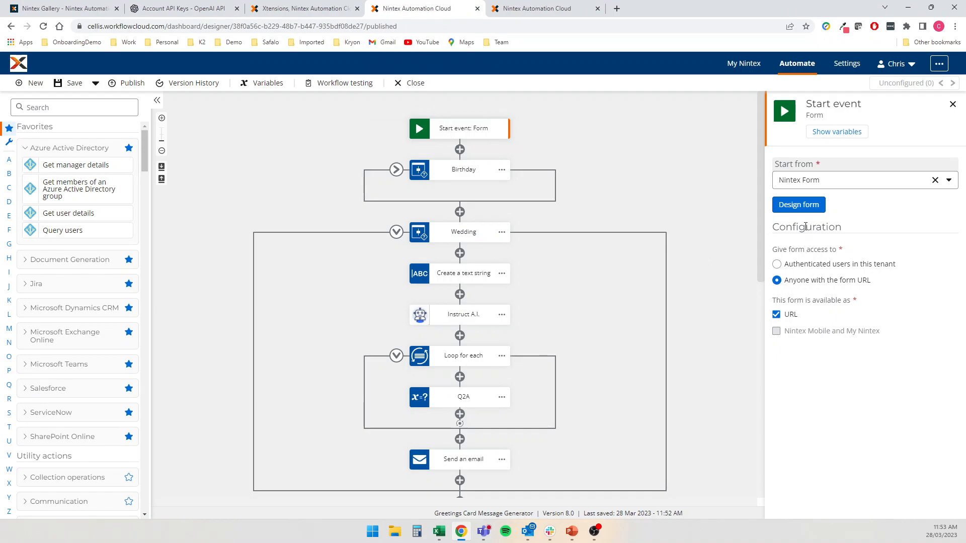
{"action": "left_click", "coordinate": [801, 210]}
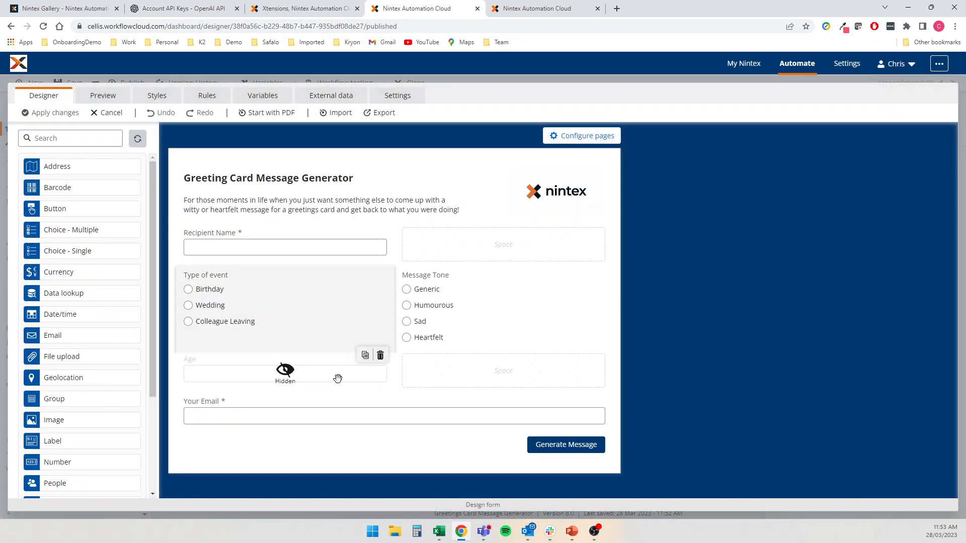
{"action": "left_click", "coordinate": [352, 451]}
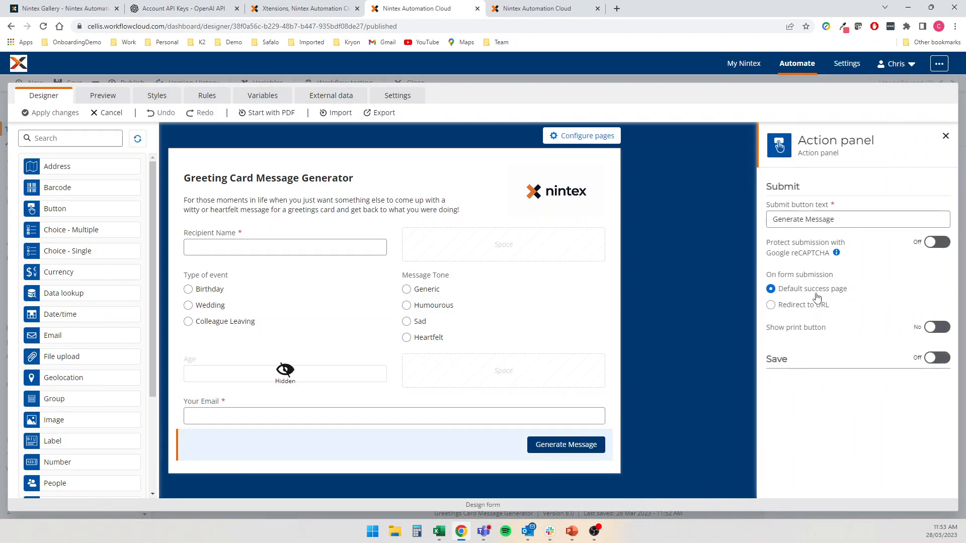
{"action": "left_click", "coordinate": [809, 304]}
{"action": "left_click", "coordinate": [823, 341]}
{"action": "type", "text": "https://"}
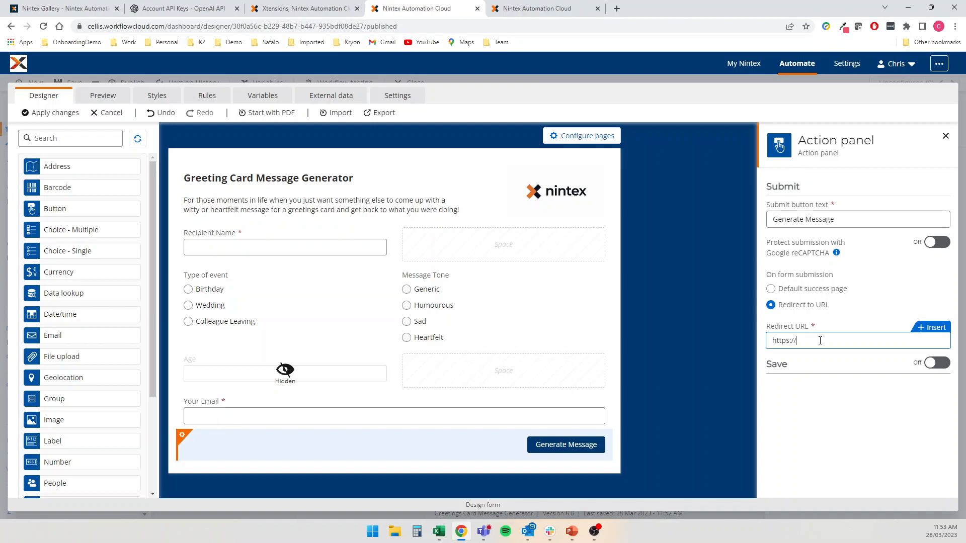
{"action": "type", "text": "www.nintex.com"}
{"action": "left_click", "coordinate": [706, 369]}
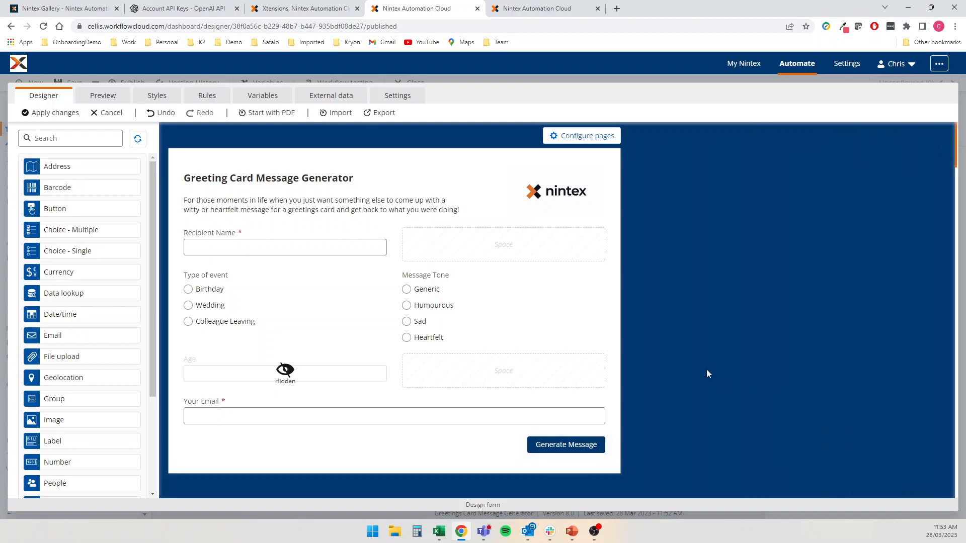
{"action": "left_click", "coordinate": [58, 112]}
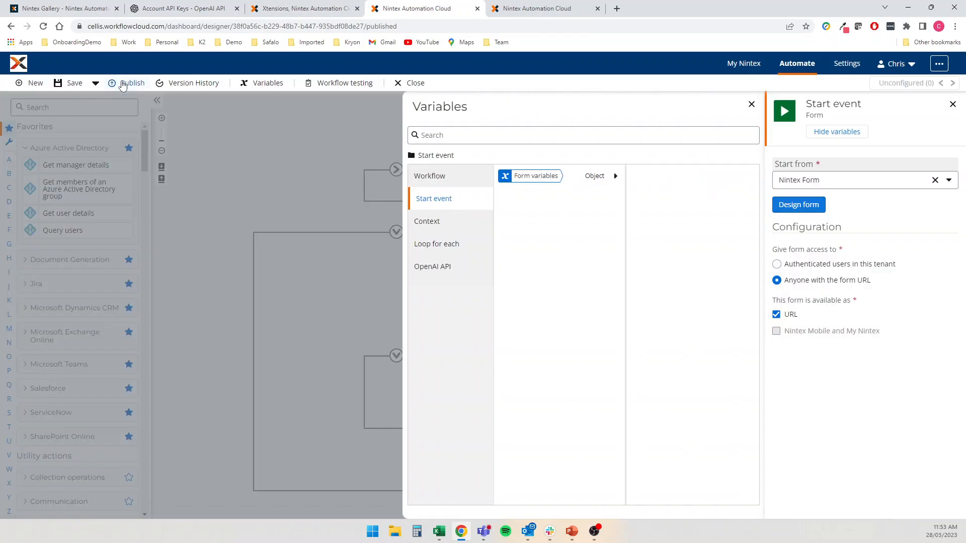
Republish the workflow as version 9.0 and close the designer
{"action": "left_click", "coordinate": [129, 82]}
{"action": "left_click", "coordinate": [679, 439]}
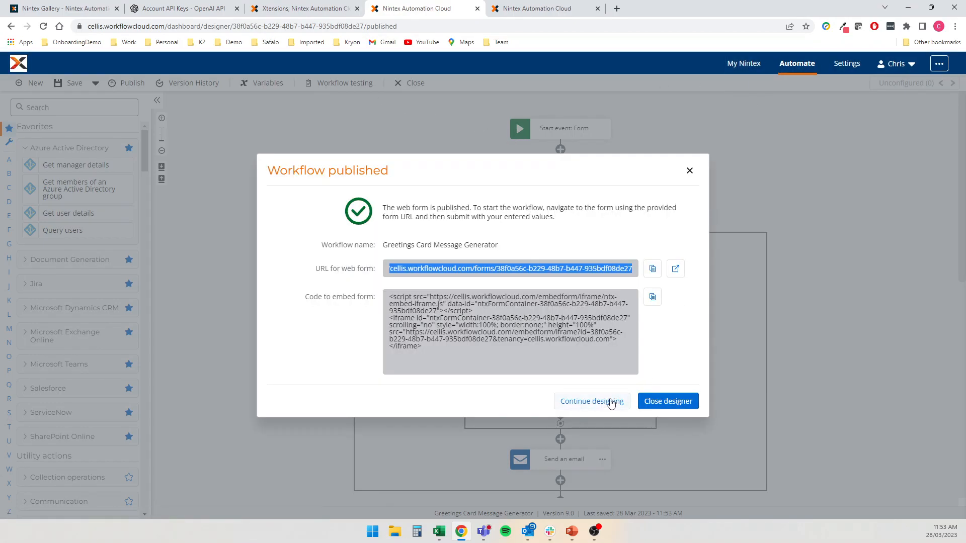
{"action": "left_click", "coordinate": [661, 402]}
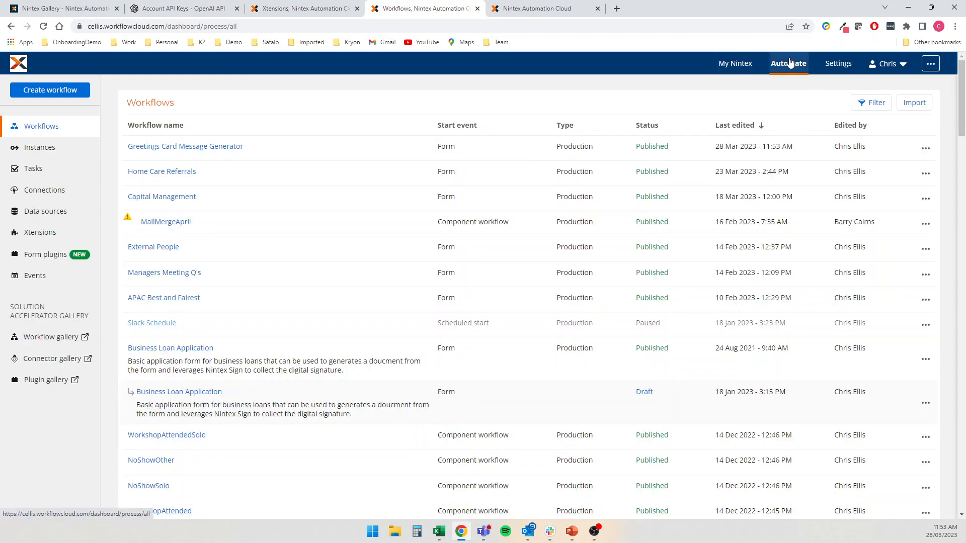
Open the newest Greetings Card Message Generator instance and view its activities and generated email
{"action": "left_click", "coordinate": [56, 146]}
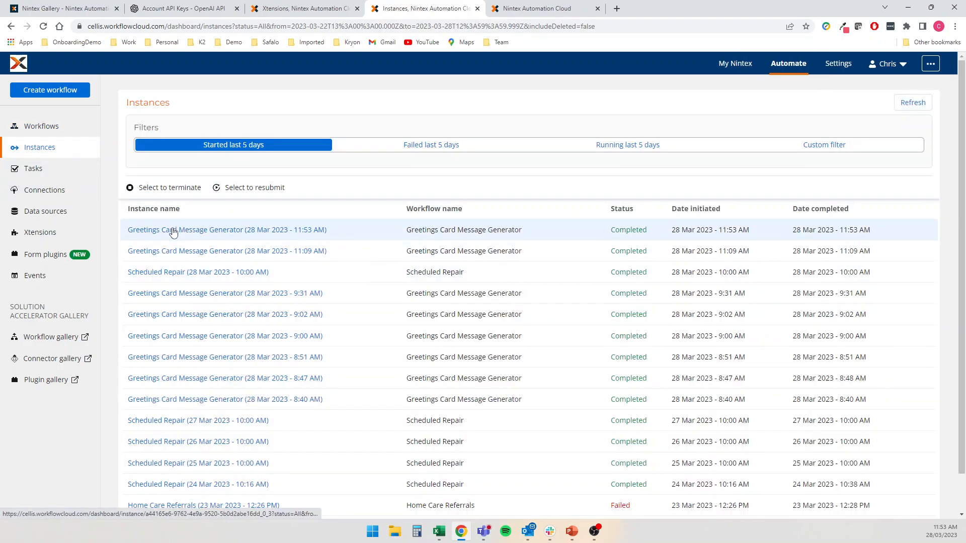
{"action": "left_click", "coordinate": [174, 230]}
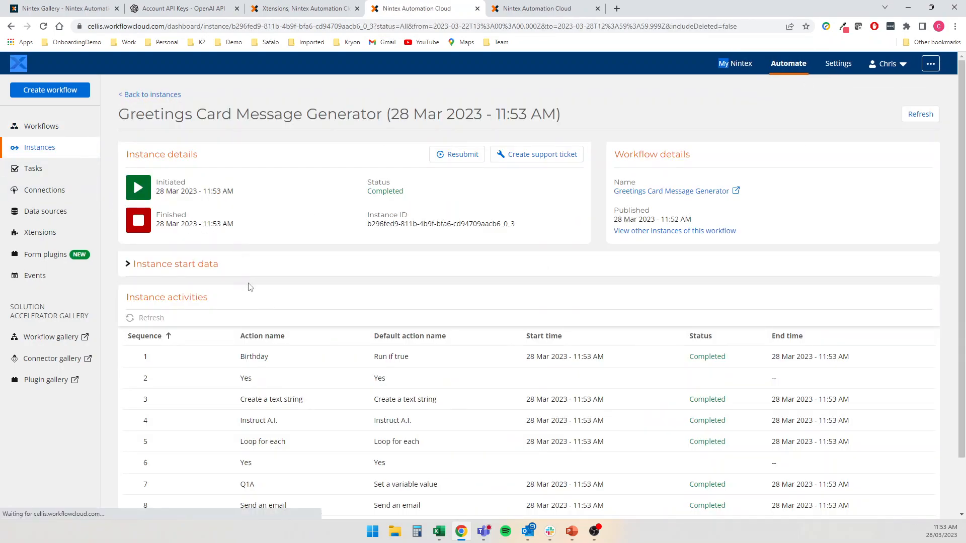
{"action": "scroll", "coordinate": [301, 307], "scroll_direction": "down", "scroll_amount": 1}
{"action": "scroll", "coordinate": [282, 352], "scroll_direction": "down", "scroll_amount": 1}
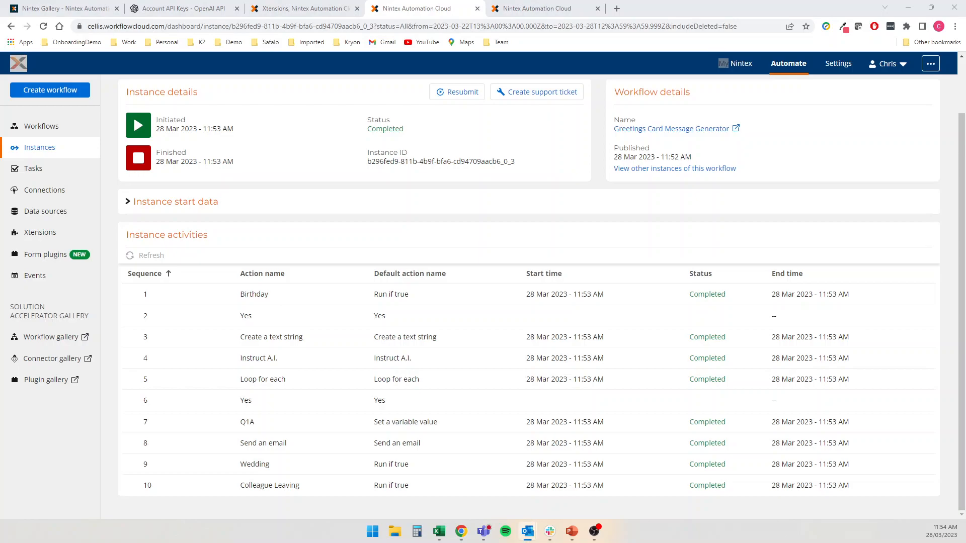
{"action": "left_click_drag", "start_coordinate": [965, 62], "coordinate": [488, 45]}
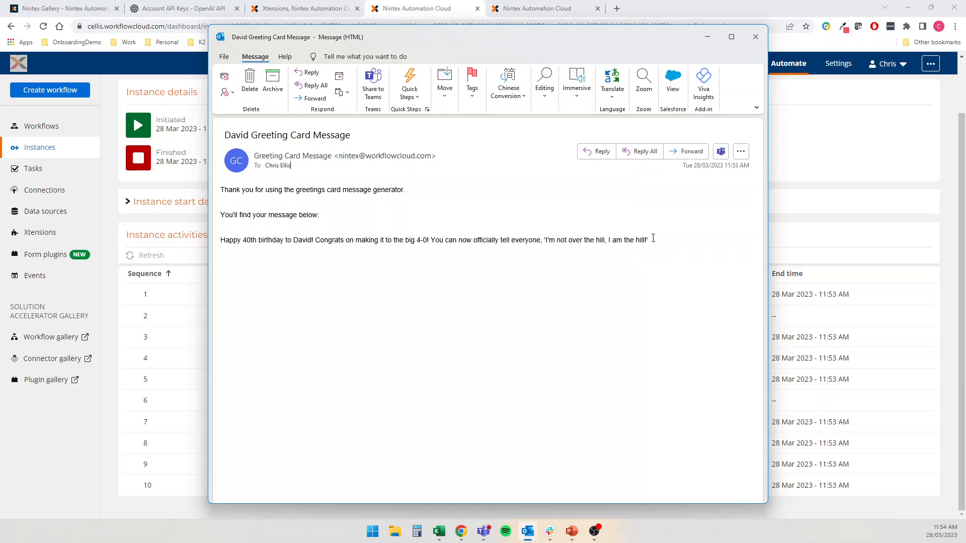
Close the Outlook email containing the A.I.-written 40th birthday greeting message
{"action": "left_click", "coordinate": [755, 36]}
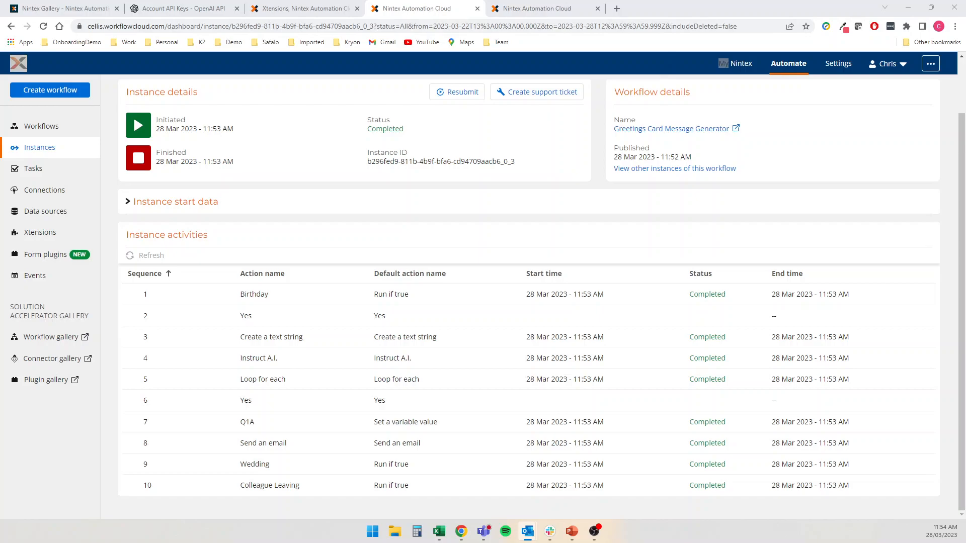
{"action": "key", "text": "alt+Tab"}
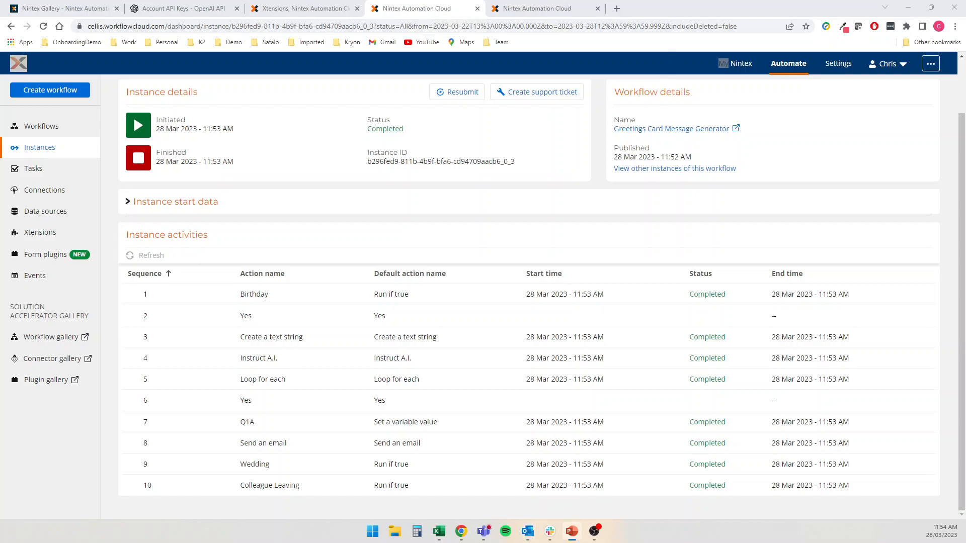